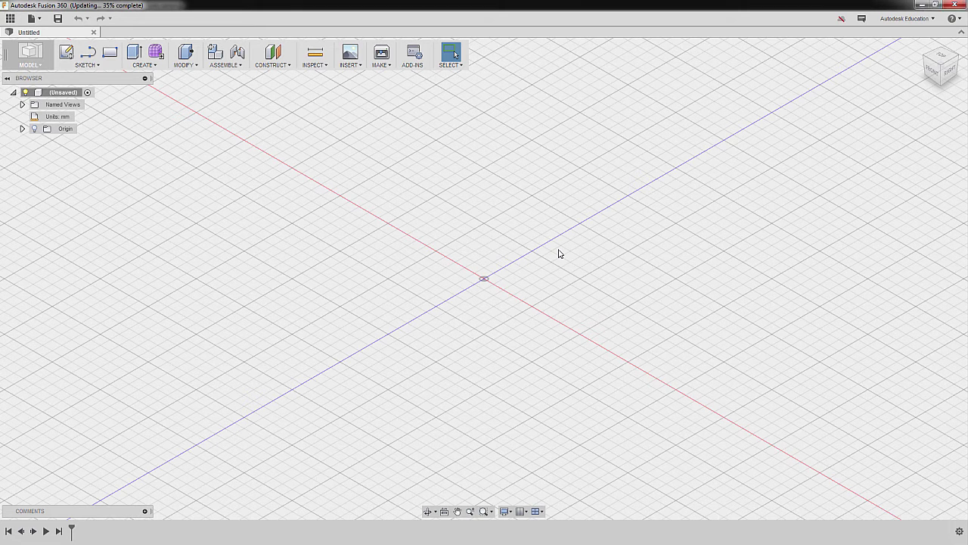
Start a sketch on the front origin plane and draw a vertical line 14 mm up from the origin
{"action": "key", "text": "l"}
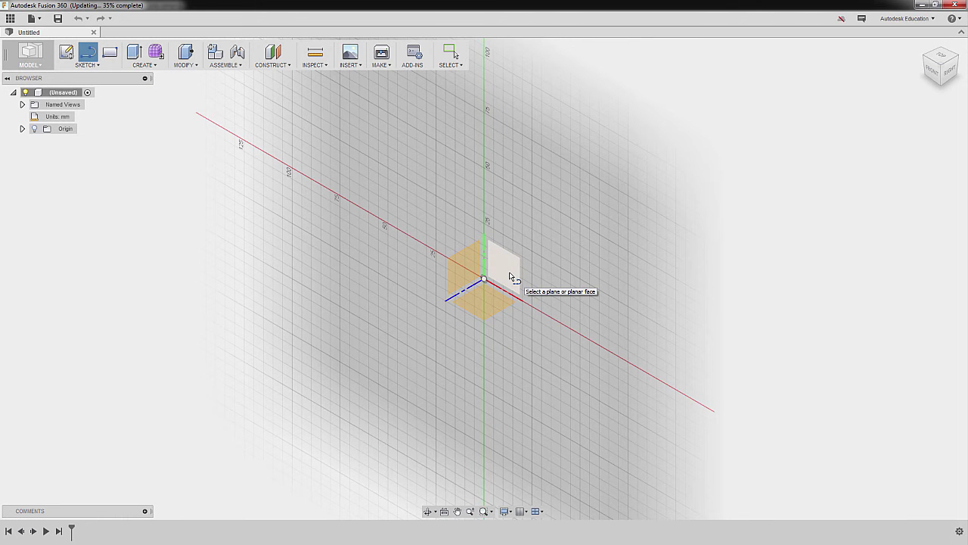
{"action": "left_click", "coordinate": [510, 275]}
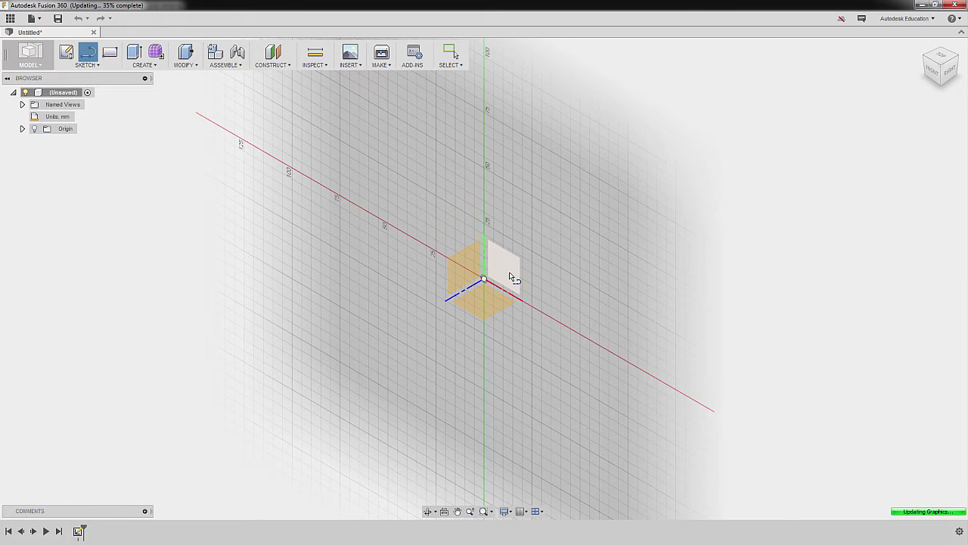
{"action": "key", "text": "l"}
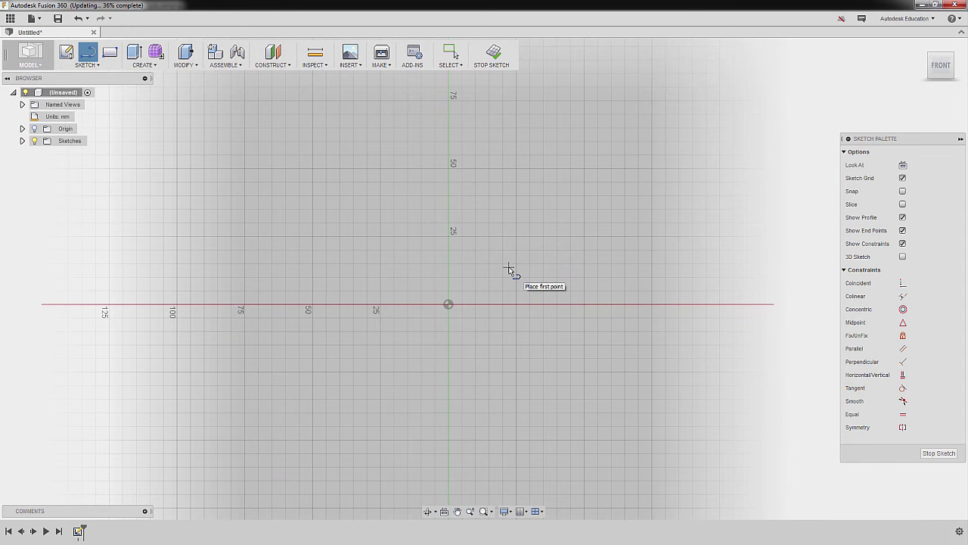
{"action": "left_click", "coordinate": [448, 305]}
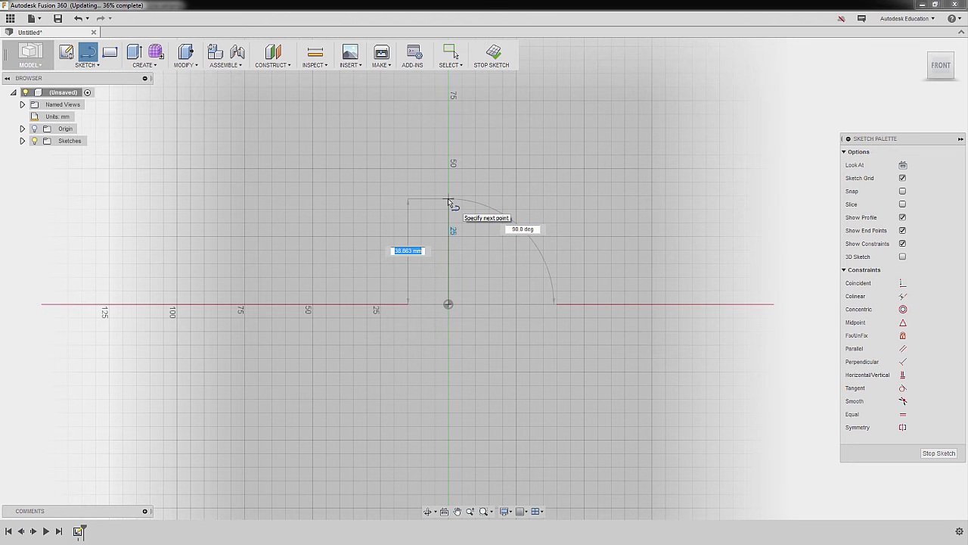
{"action": "left_click", "coordinate": [449, 200]}
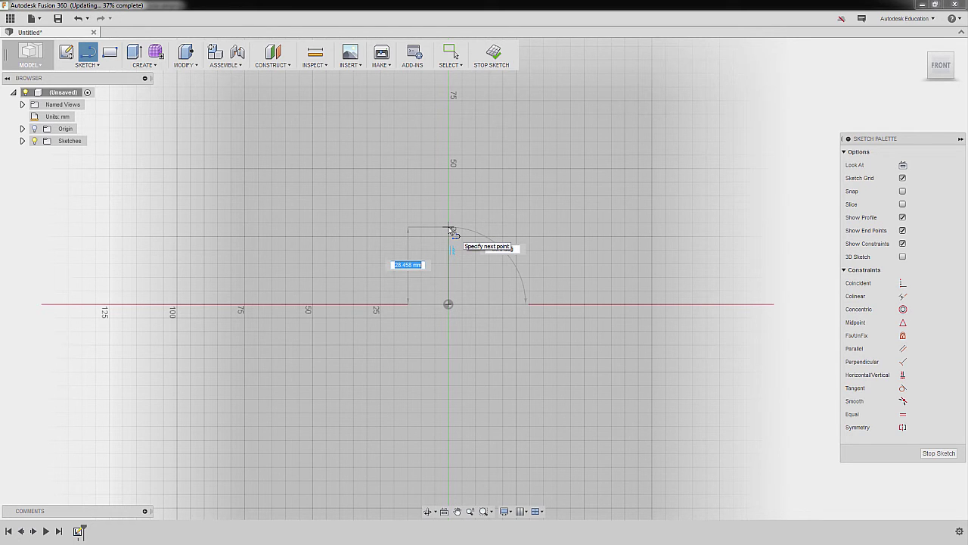
{"action": "type", "text": "14"}
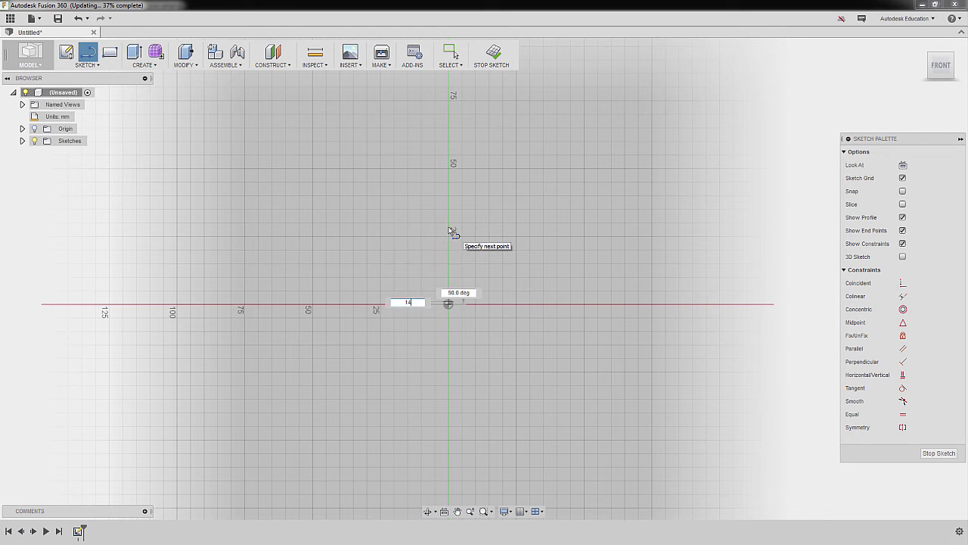
{"action": "key", "text": "Tab"}
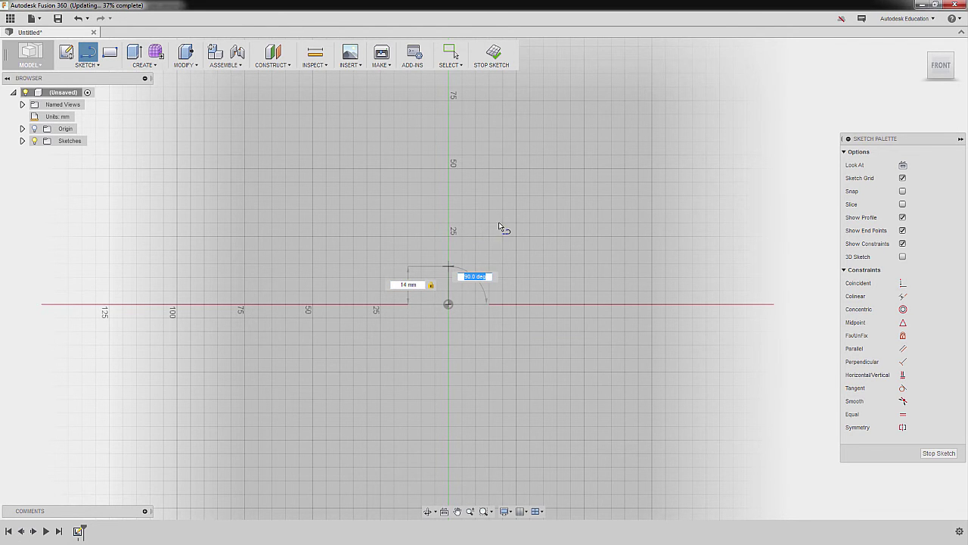
{"action": "key", "text": "Return"}
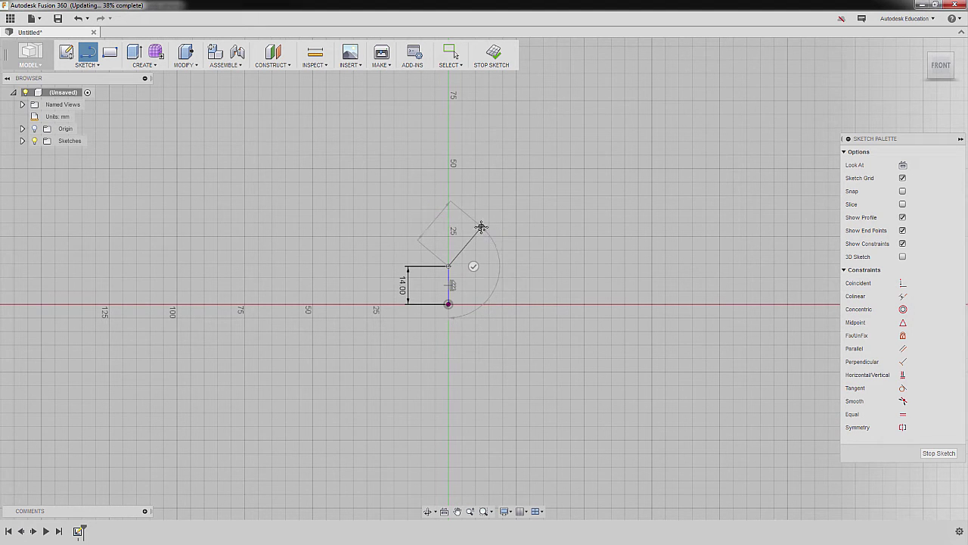
Continue the profile with a line of about 10 mm sloping up and away from the vertical line, then a horizontal line about 18 mm long
{"action": "scroll", "coordinate": [482, 228], "scroll_direction": "up", "scroll_amount": 5}
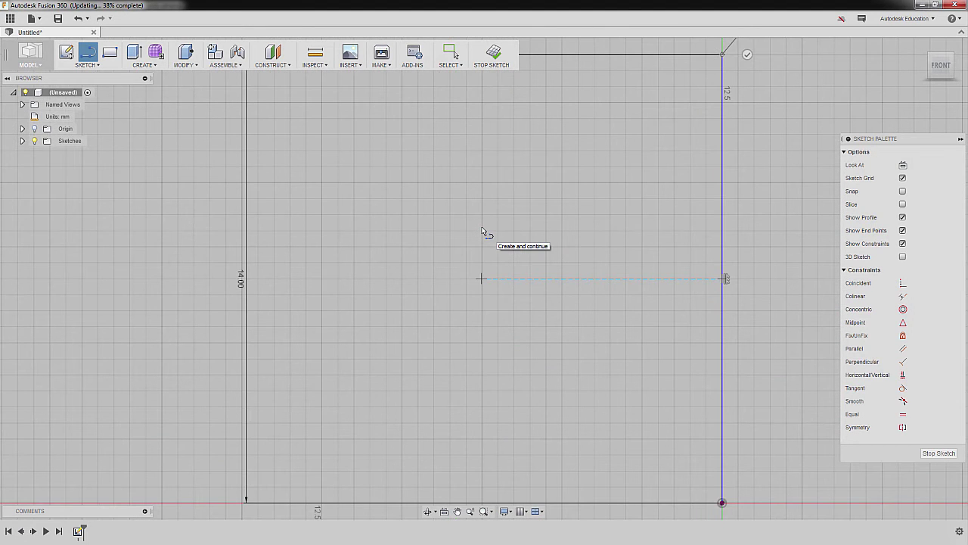
{"action": "scroll", "coordinate": [482, 230], "scroll_direction": "down", "scroll_amount": 5}
{"action": "scroll", "coordinate": [481, 231], "scroll_direction": "down", "scroll_amount": 1}
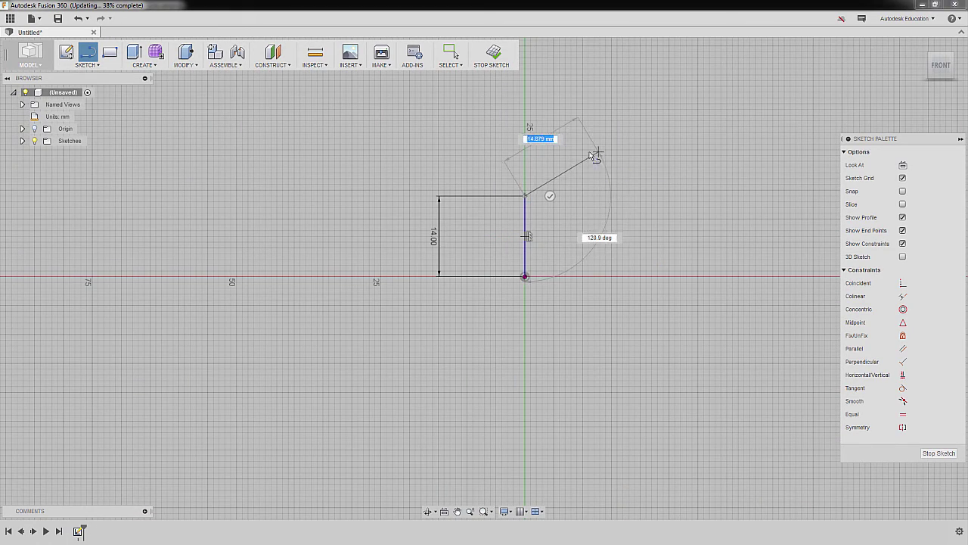
{"action": "middle_click_drag", "start_coordinate": [580, 143], "coordinate": [416, 215]}
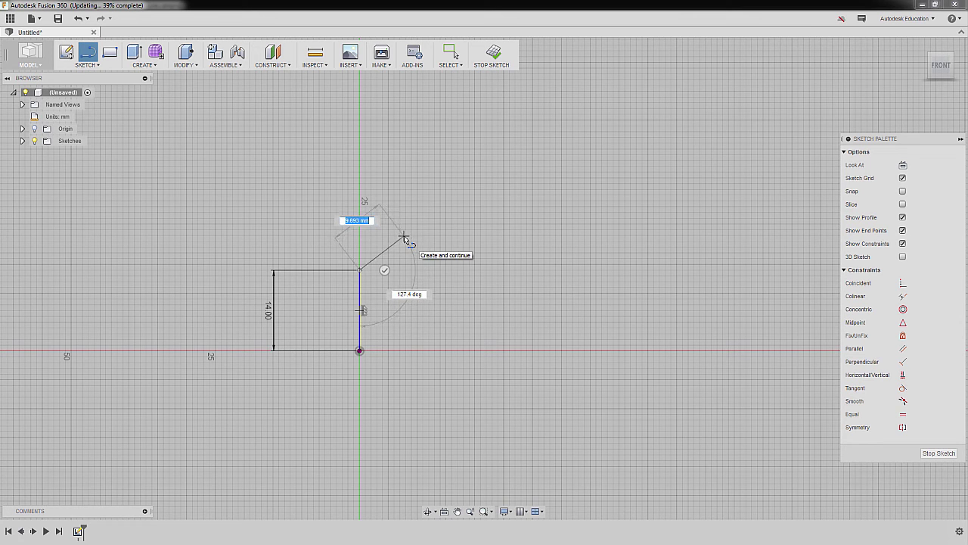
{"action": "left_click", "coordinate": [404, 233]}
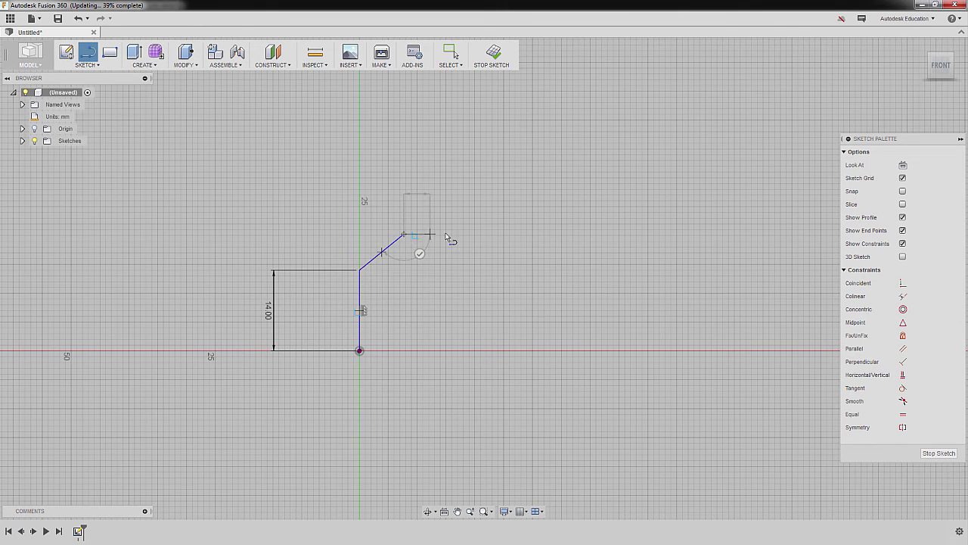
{"action": "left_click", "coordinate": [510, 234]}
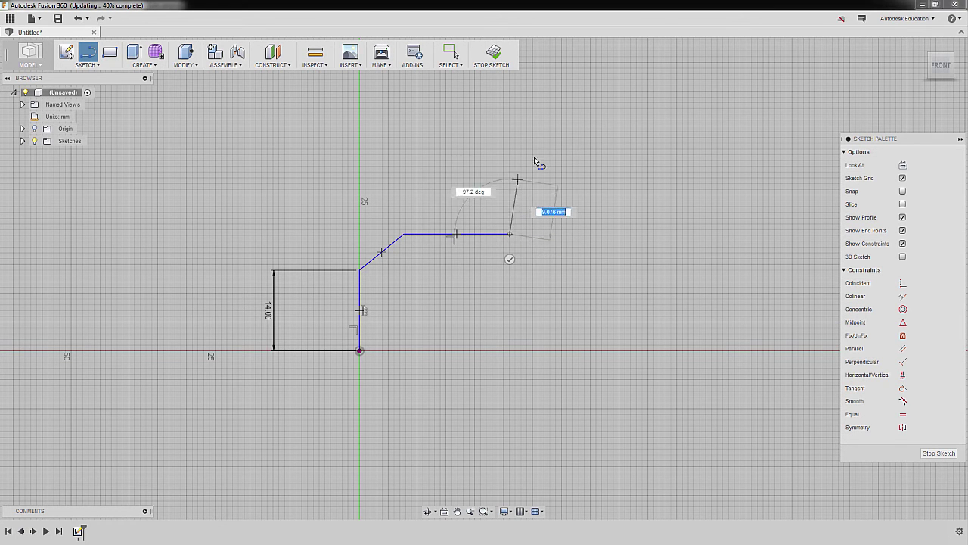
Extend the upper edge with two tangent arcs forming a downward S-curve, ending in a horizontal line about 12 mm long
{"action": "left_click_drag", "start_coordinate": [510, 234], "coordinate": [540, 256]}
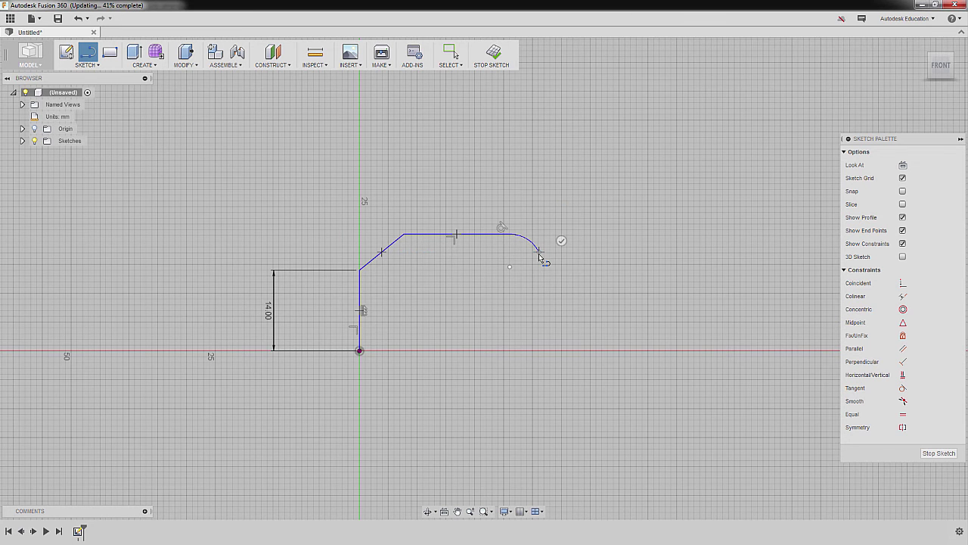
{"action": "left_click_drag", "start_coordinate": [539, 257], "coordinate": [587, 268]}
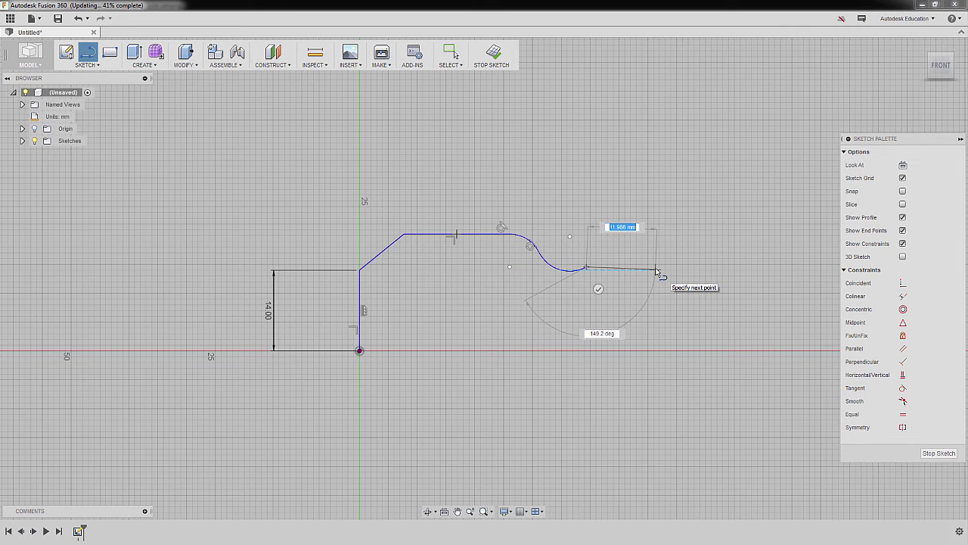
{"action": "left_click", "coordinate": [656, 268]}
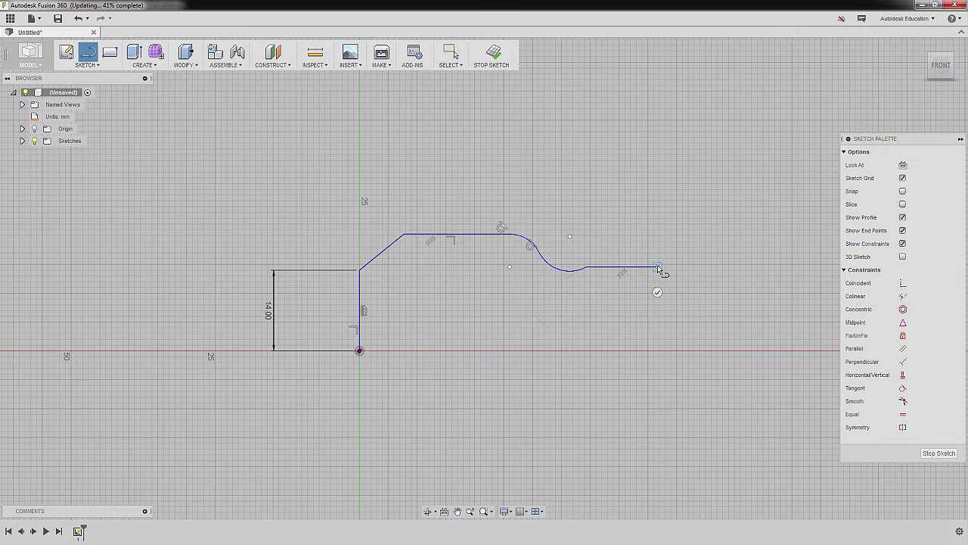
Draw the profile's far end with a vertical line down, a short inward-sloping line and a horizontal line back towards the origin
{"action": "left_click", "coordinate": [656, 312]}
{"action": "left_click", "coordinate": [633, 329]}
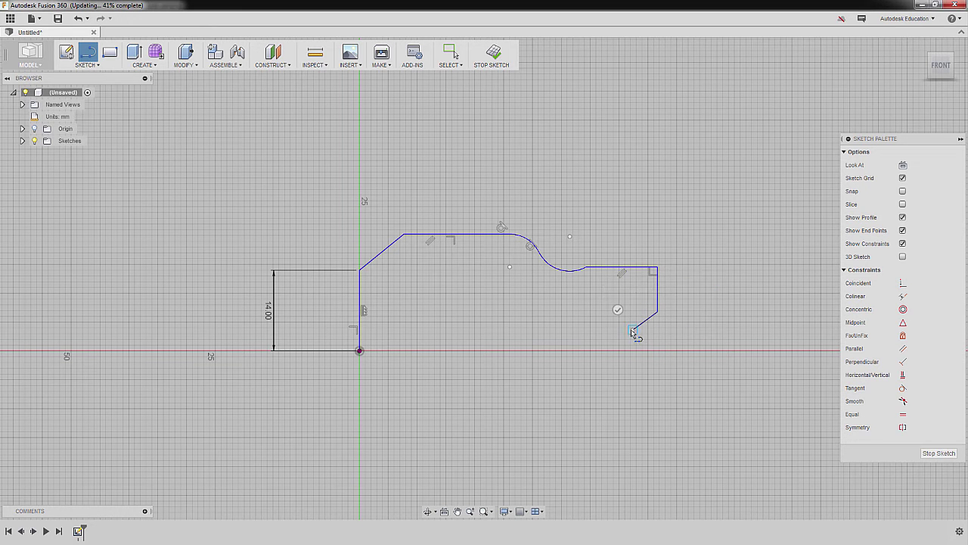
{"action": "left_click", "coordinate": [552, 329]}
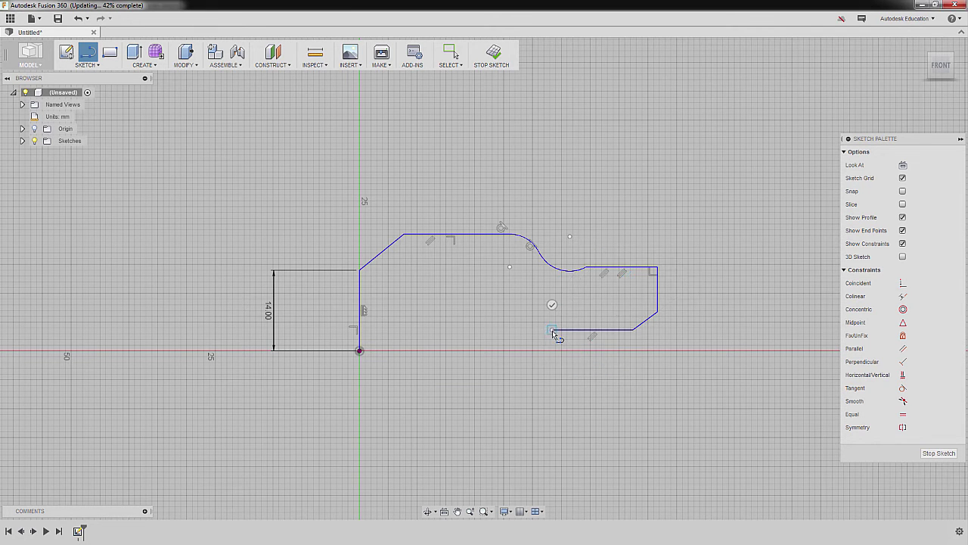
Close the profile at the origin with a rising sloped line, two tangent arcs and a straight line, and finish the line chain
{"action": "left_click", "coordinate": [502, 306]}
{"action": "left_click_drag", "start_coordinate": [502, 306], "coordinate": [433, 312]}
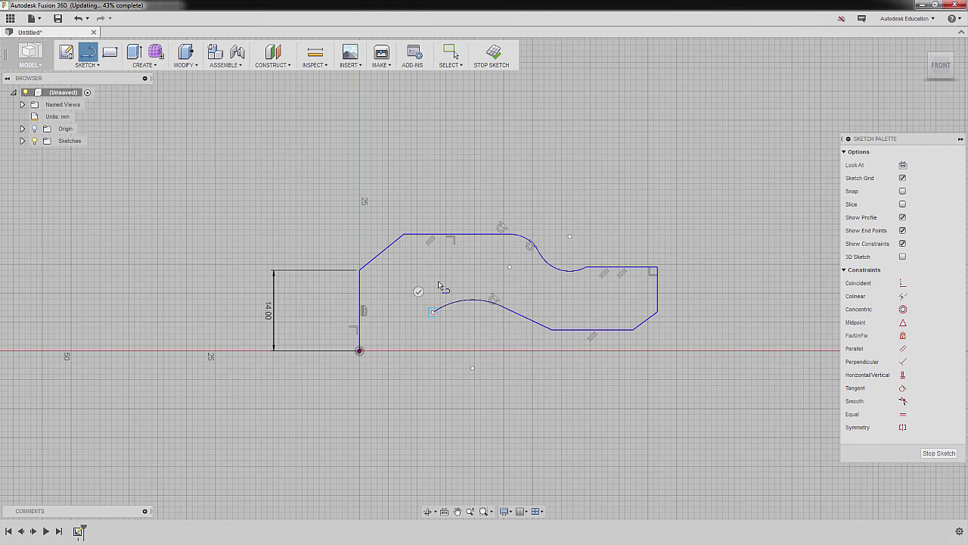
{"action": "left_click", "coordinate": [406, 318]}
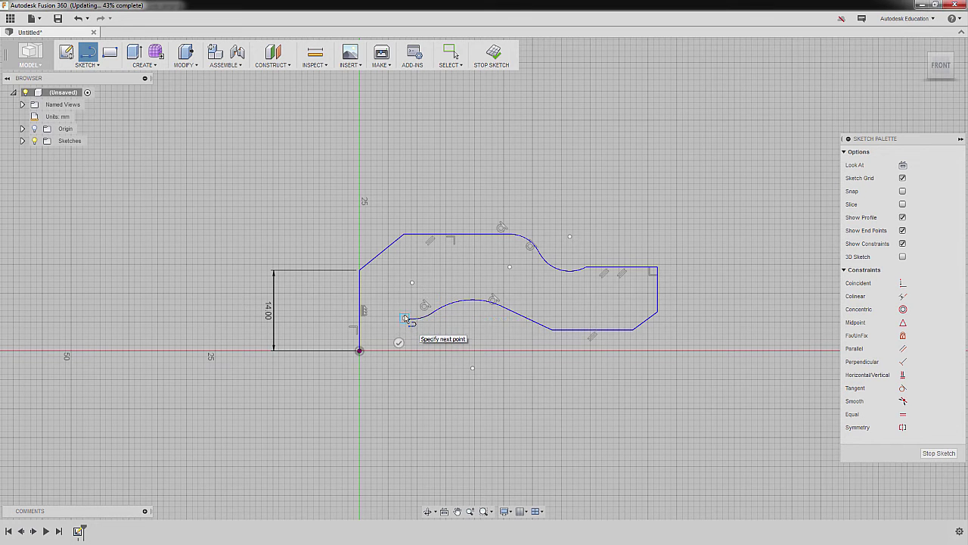
{"action": "left_click", "coordinate": [360, 350]}
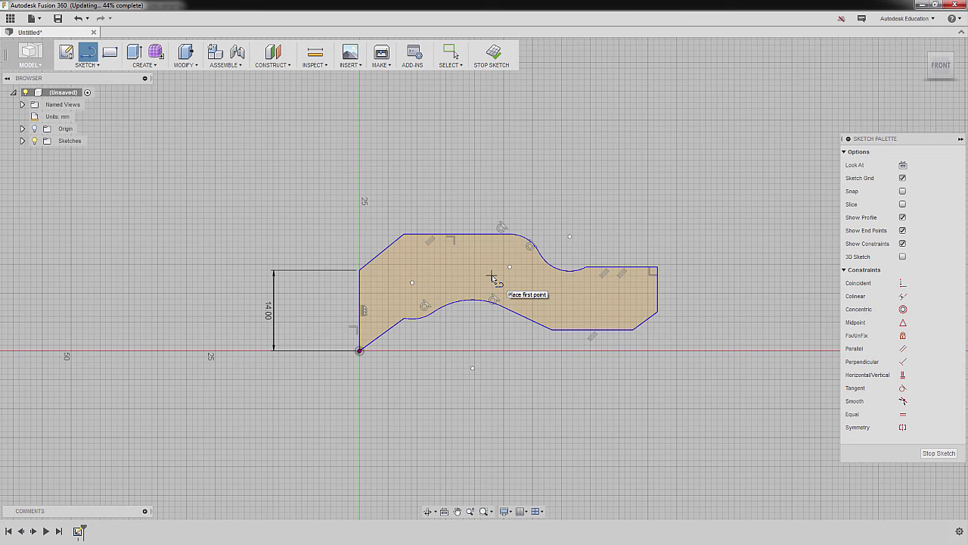
{"action": "key", "text": "Escape"}
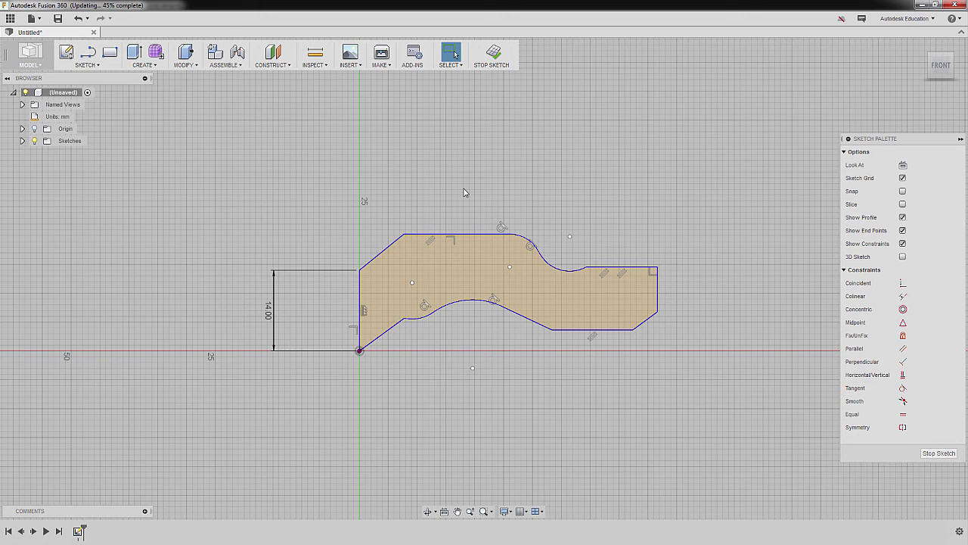
Dimension the height of the profile's top horizontal line above the origin as 24 mm
{"action": "key", "text": "d"}
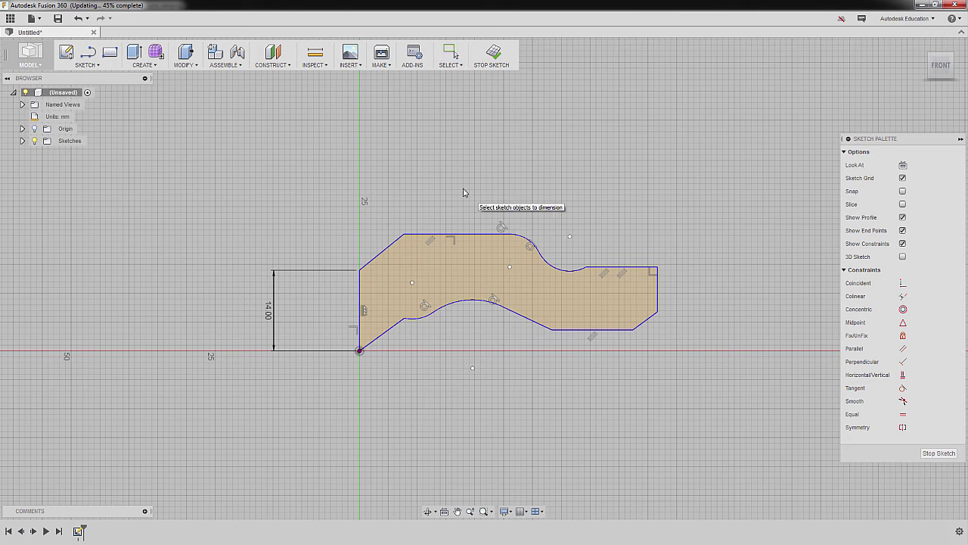
{"action": "left_click", "coordinate": [414, 236]}
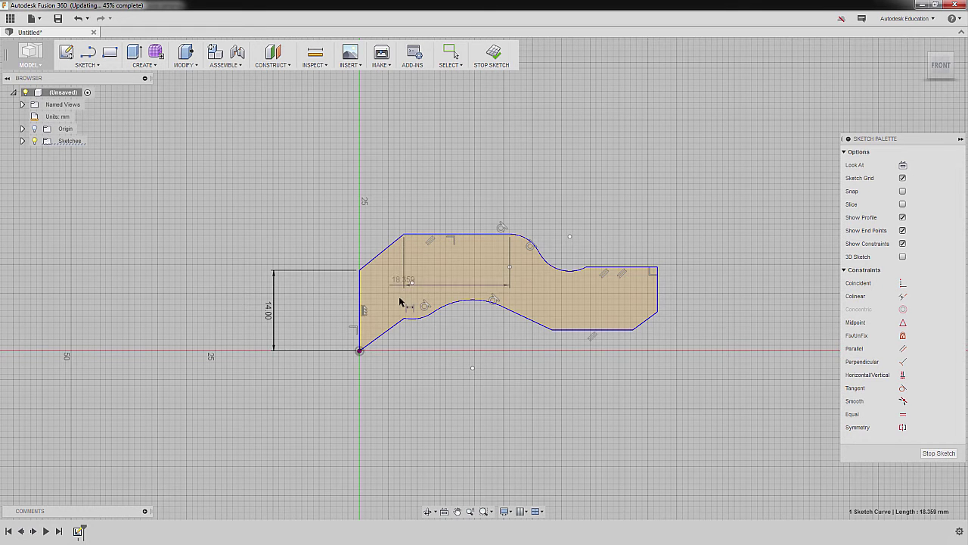
{"action": "left_click", "coordinate": [360, 351]}
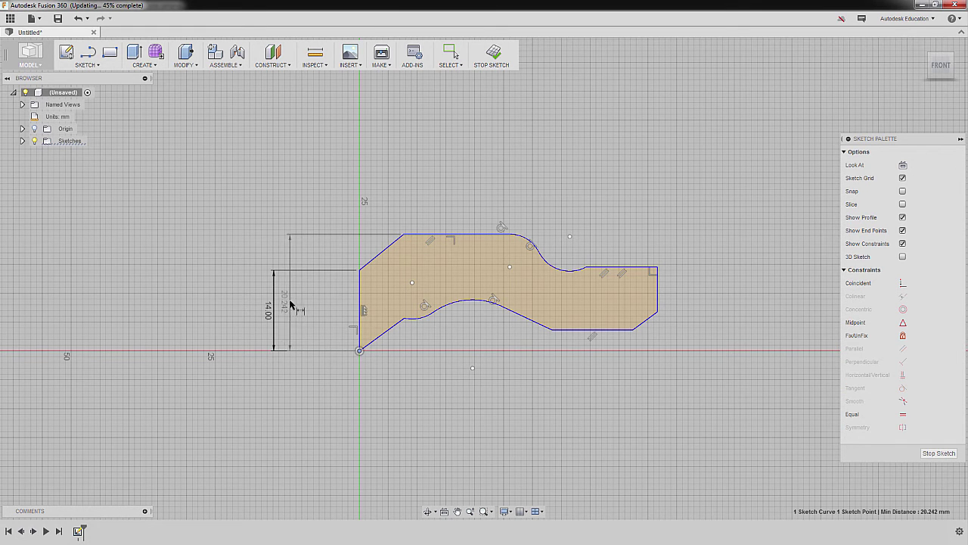
{"action": "left_click", "coordinate": [238, 290]}
{"action": "type", "text": "24"}
{"action": "key", "text": "Return"}
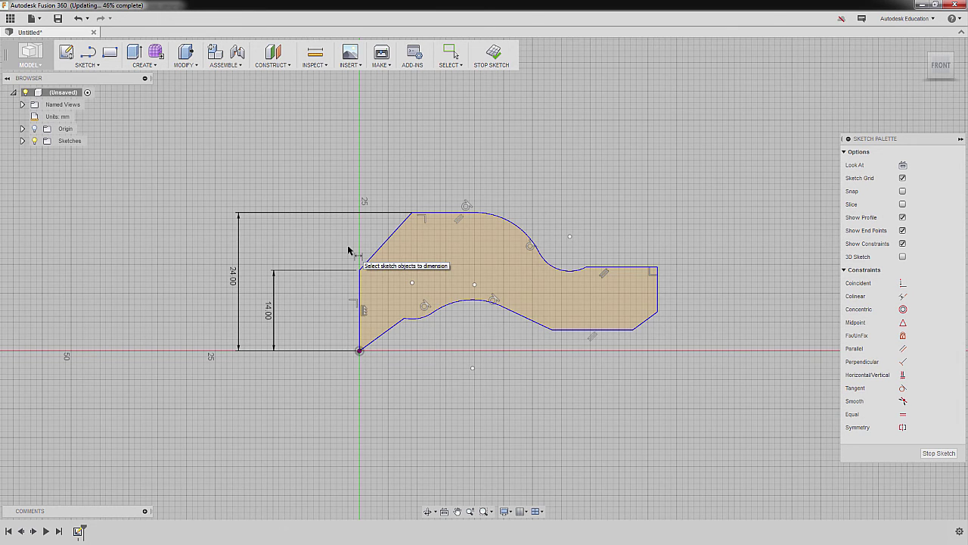
{"action": "key", "text": "Escape"}
{"action": "scroll", "coordinate": [503, 269], "scroll_direction": "up", "scroll_amount": 2}
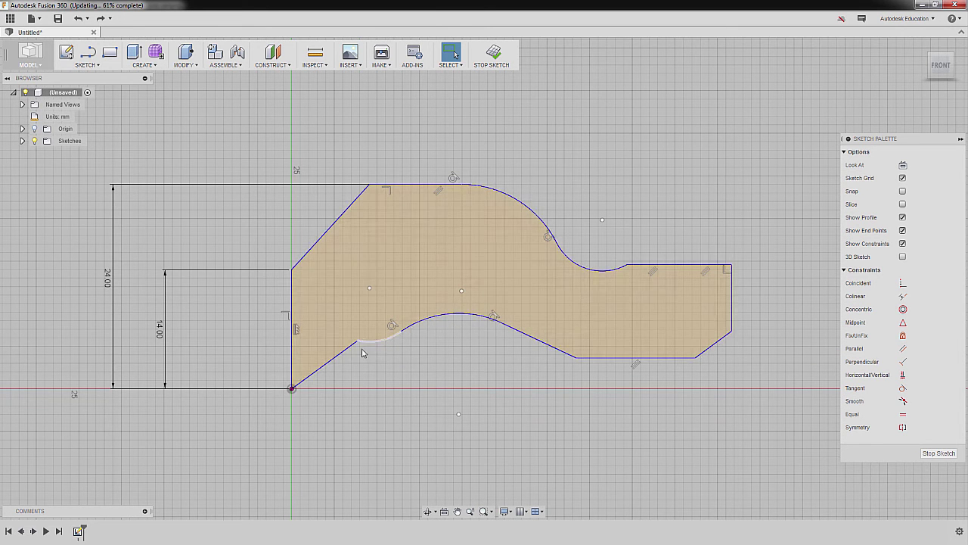
{"action": "left_click", "coordinate": [338, 352]}
{"action": "mouse_move", "coordinate": [357, 341]}
{"action": "left_mouse_down"}
{"action": "mouse_move", "coordinate": [361, 386]}
{"action": "mouse_move", "coordinate": [360, 361]}
{"action": "left_mouse_up"}
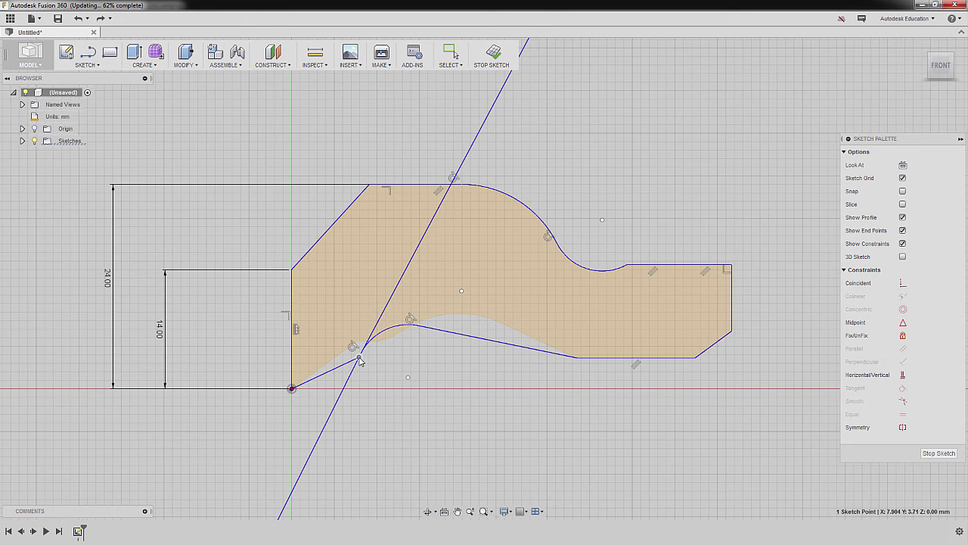
{"action": "key", "text": "ctrl+z"}
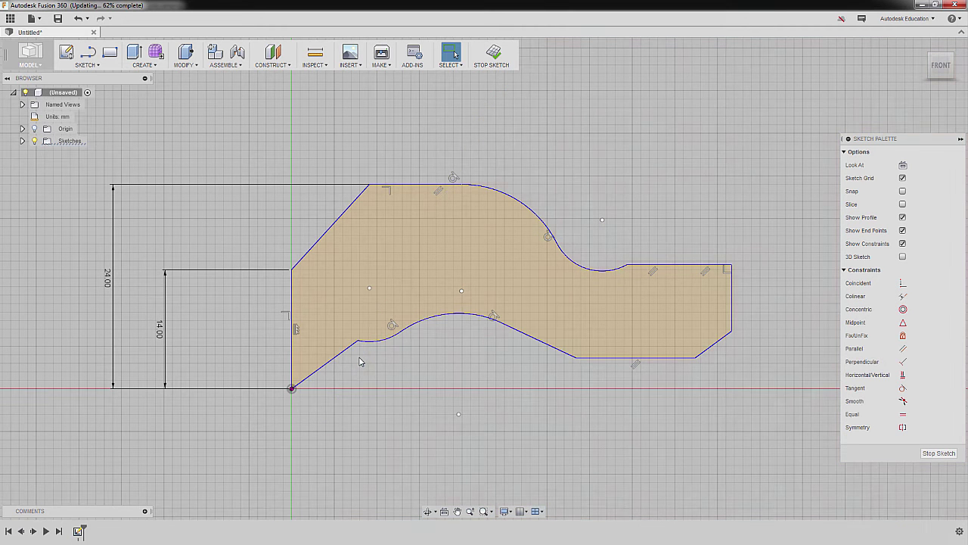
Move the lower corner between the origin line and small arc to about X 7.7, Y 2.5 mm, and constrain that origin line horizontal
{"action": "left_click_drag", "start_coordinate": [357, 342], "coordinate": [359, 371]}
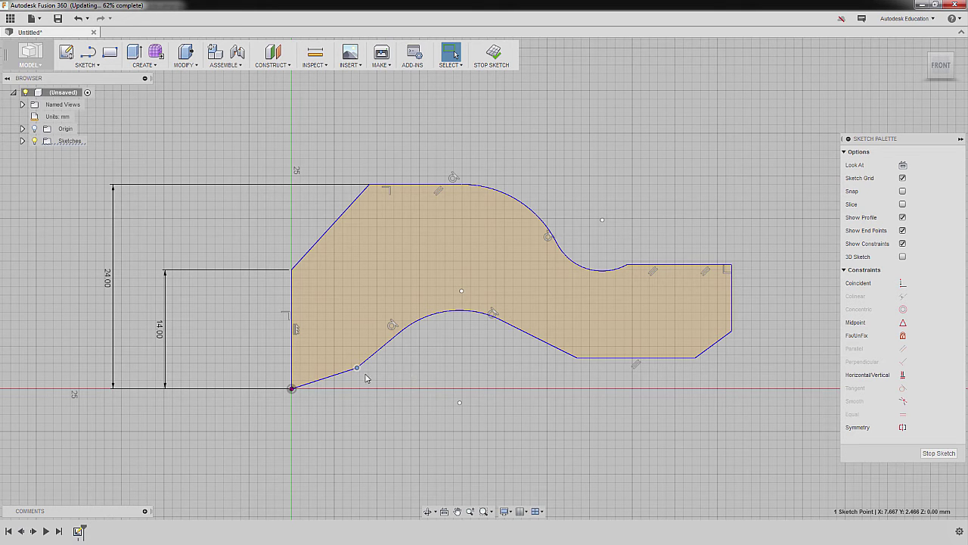
{"action": "key", "text": "Escape"}
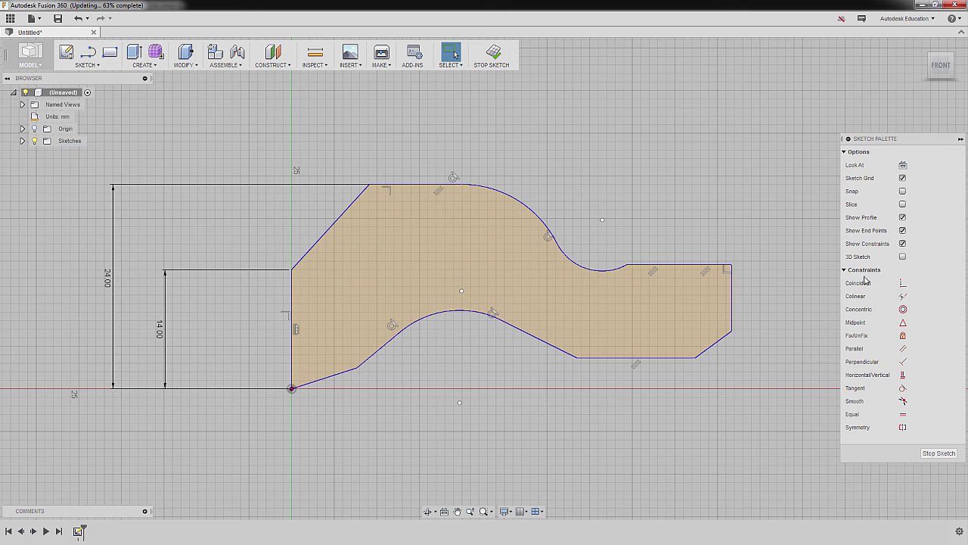
{"action": "left_click", "coordinate": [901, 376]}
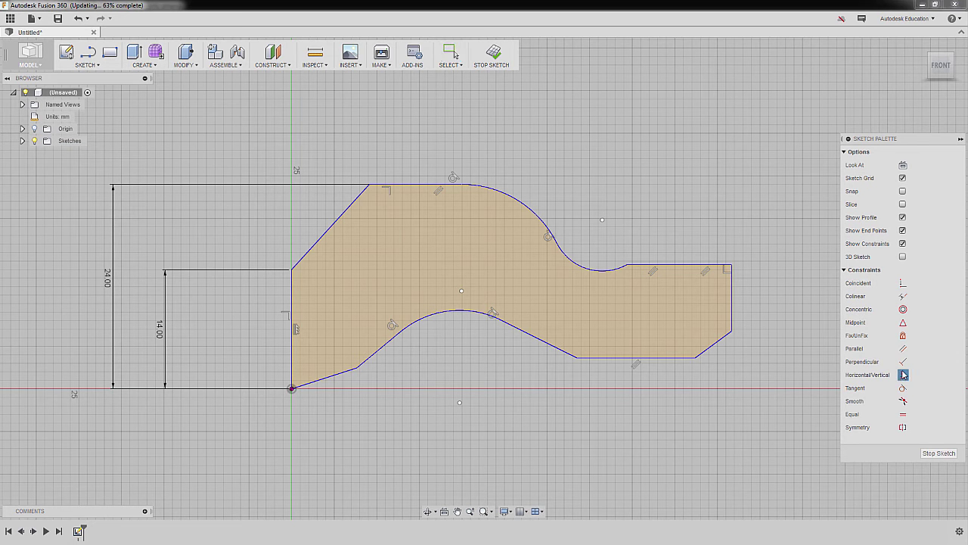
{"action": "left_click", "coordinate": [347, 375]}
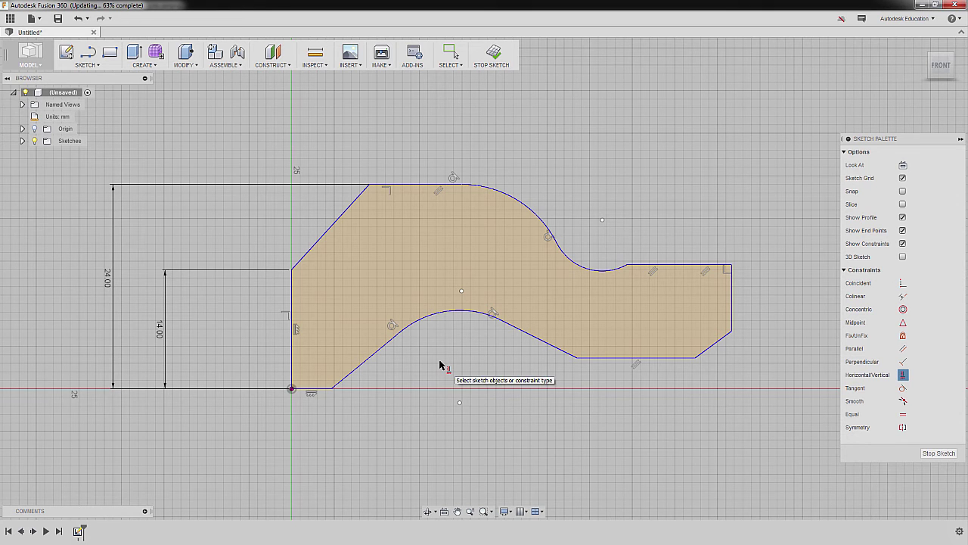
{"action": "key", "text": "Escape"}
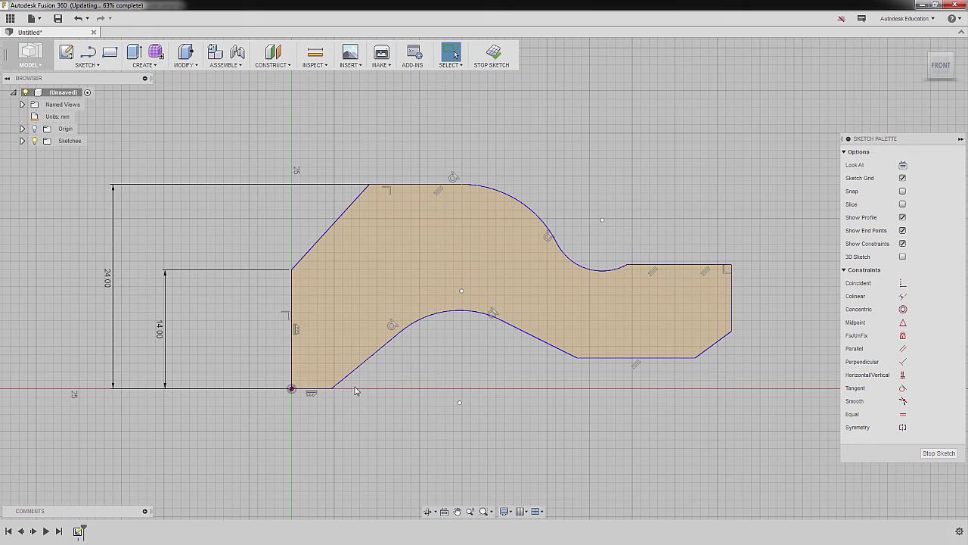
Constrain the short horizontal line at the origin tangent to the large-radius lower arc rising from its end
{"action": "left_click", "coordinate": [903, 389]}
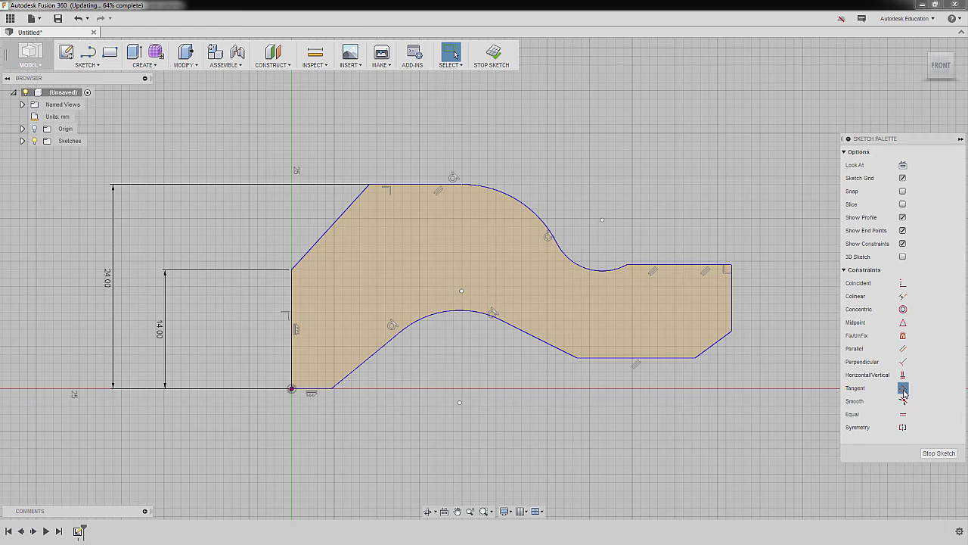
{"action": "left_click", "coordinate": [375, 357]}
{"action": "left_click", "coordinate": [324, 391]}
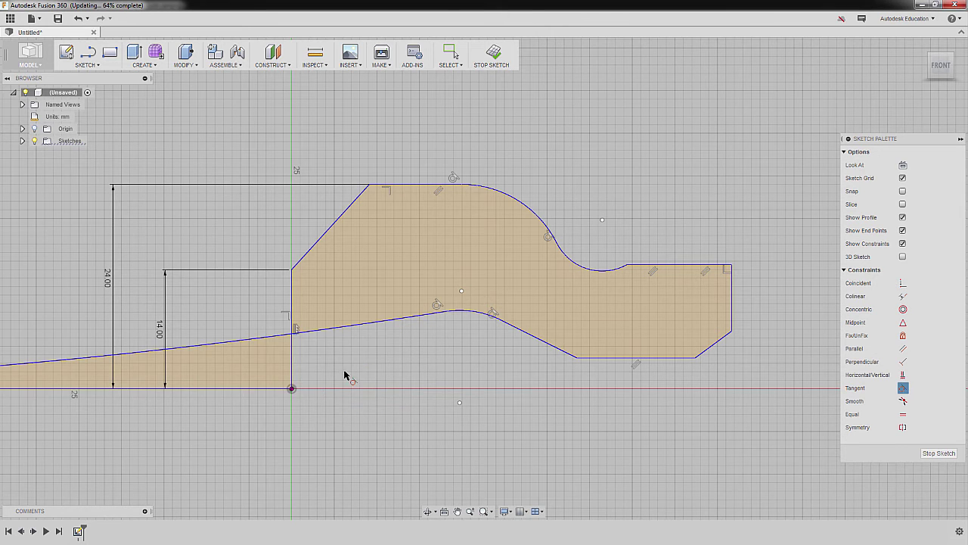
{"action": "key", "text": "Escape"}
{"action": "scroll", "coordinate": [382, 361], "scroll_direction": "down", "scroll_amount": 3}
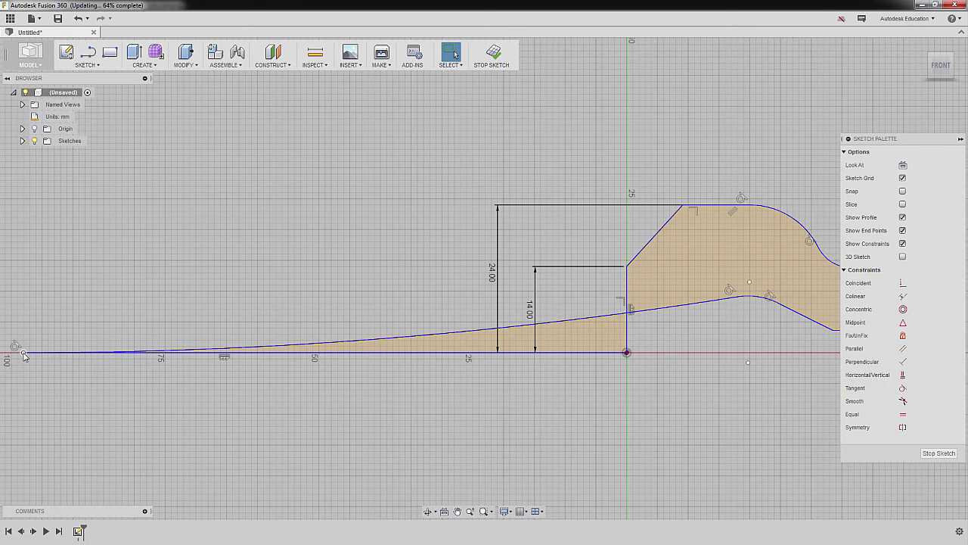
{"action": "mouse_move", "coordinate": [24, 356]}
{"action": "left_mouse_down"}
{"action": "mouse_move", "coordinate": [634, 368]}
{"action": "mouse_move", "coordinate": [565, 354]}
{"action": "left_mouse_up"}
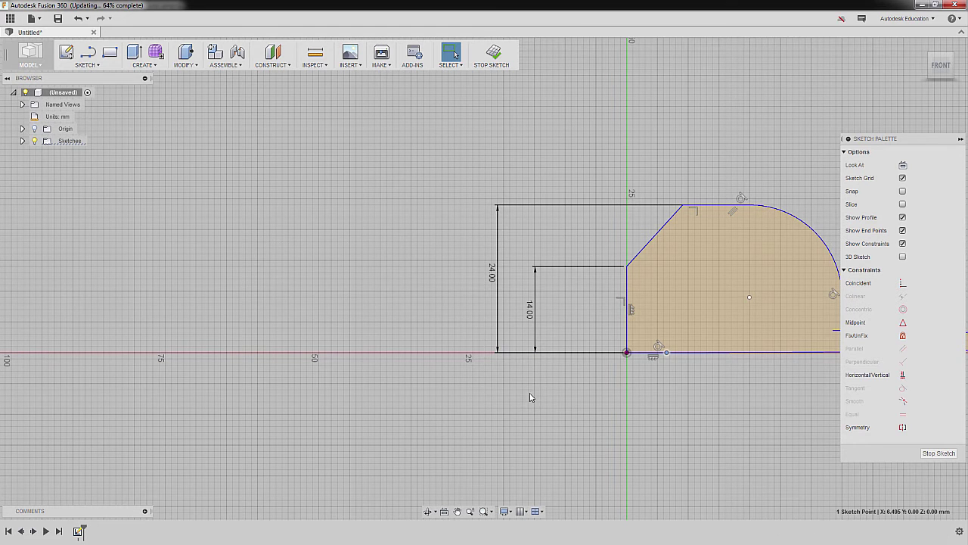
{"action": "key", "text": "ctrl+z"}
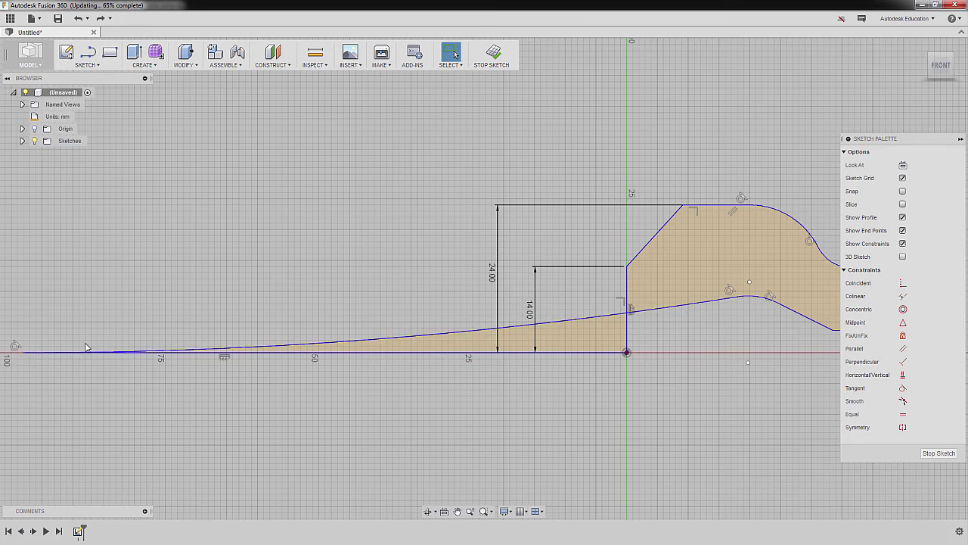
Move the shared endpoint of the origin line and its tangent arc along the horizontal axis to about X 3.4 mm
{"action": "left_click_drag", "start_coordinate": [24, 354], "coordinate": [605, 357]}
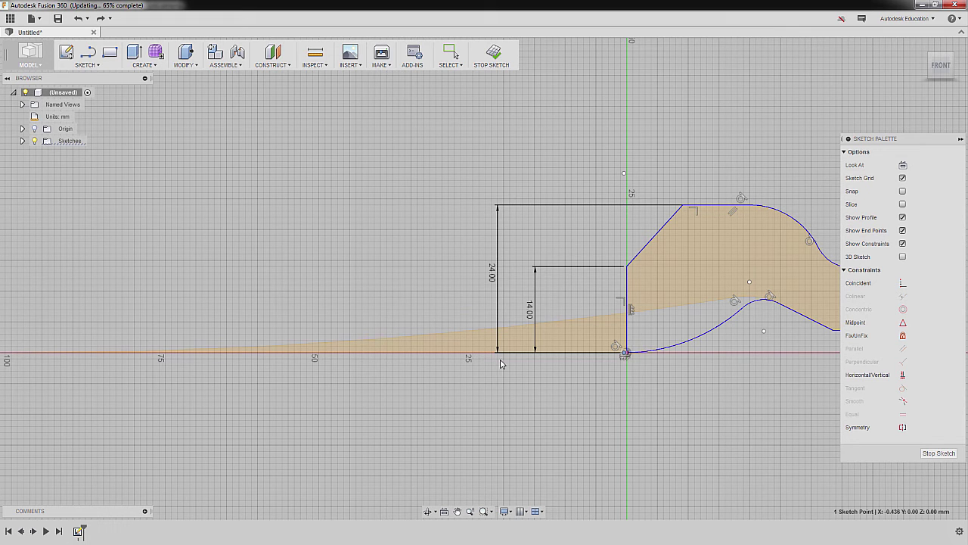
{"action": "left_click", "coordinate": [627, 353]}
{"action": "scroll", "coordinate": [628, 354], "scroll_direction": "up", "scroll_amount": 5}
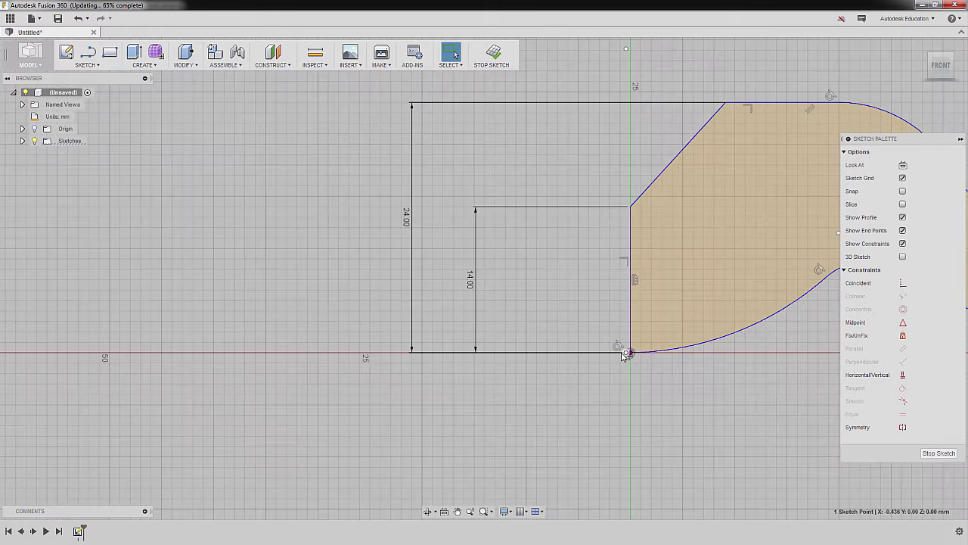
{"action": "scroll", "coordinate": [632, 362], "scroll_direction": "up", "scroll_amount": 3}
{"action": "left_click_drag", "start_coordinate": [663, 354], "coordinate": [717, 354]}
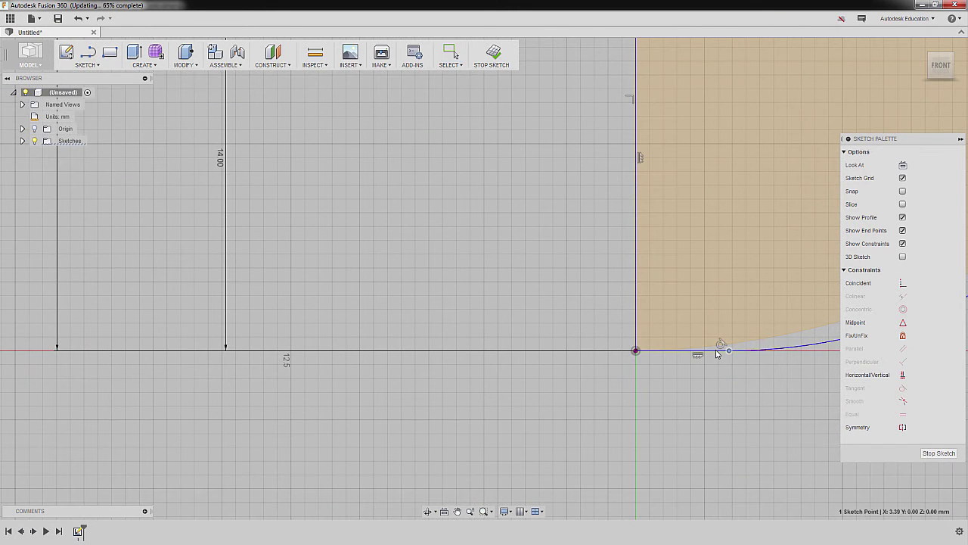
{"action": "scroll", "coordinate": [520, 312], "scroll_direction": "down", "scroll_amount": 3}
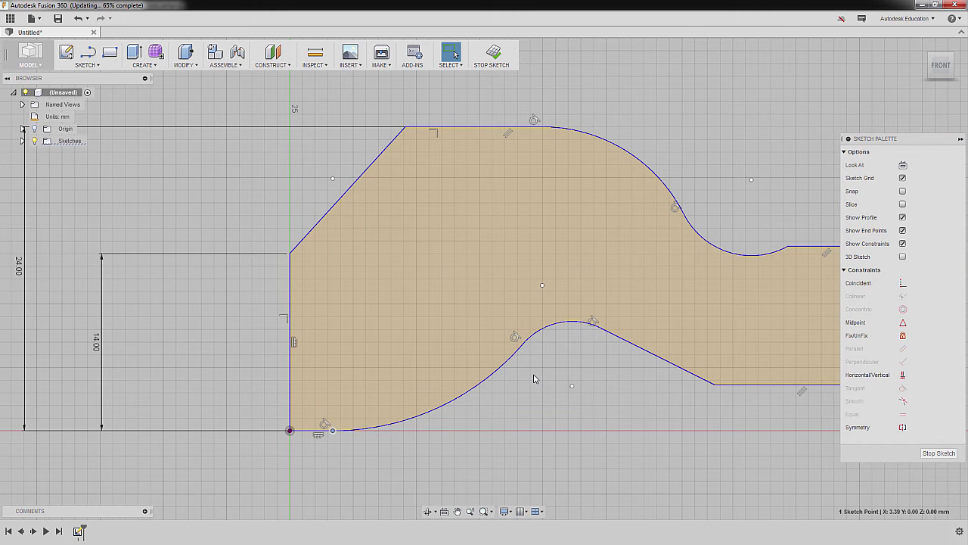
{"action": "key", "text": "Escape"}
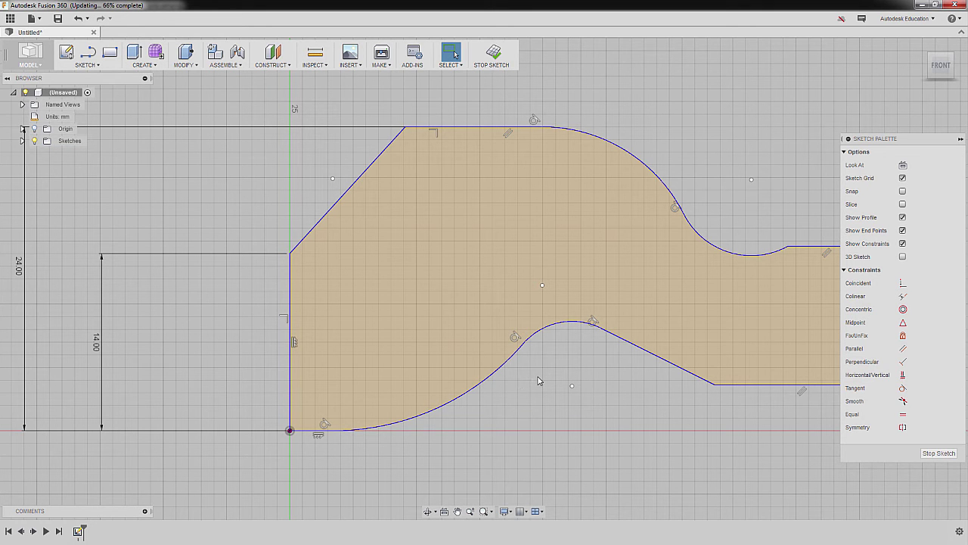
Dimension the profile's overall length between the origin's vertical line and the far-end vertical line as 65 mm
{"action": "scroll", "coordinate": [530, 374], "scroll_direction": "up", "scroll_amount": 1}
{"action": "scroll", "coordinate": [534, 363], "scroll_direction": "down", "scroll_amount": 4}
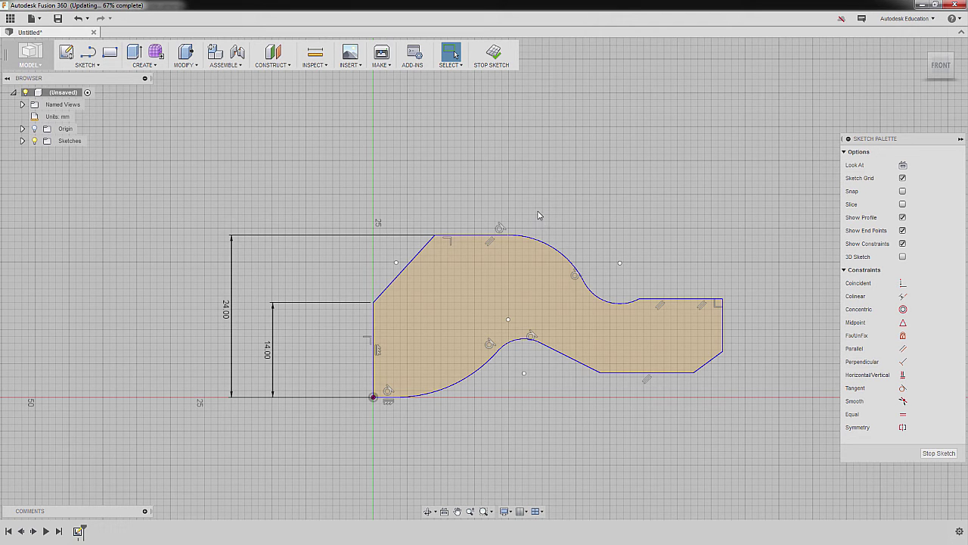
{"action": "key", "text": "d"}
{"action": "left_click", "coordinate": [374, 323]}
{"action": "left_click", "coordinate": [722, 318]}
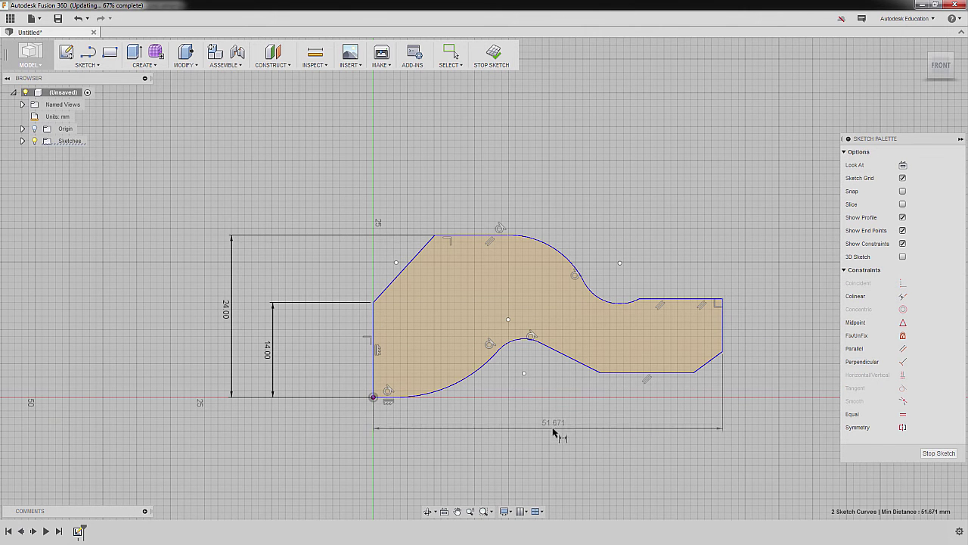
{"action": "left_click", "coordinate": [544, 436]}
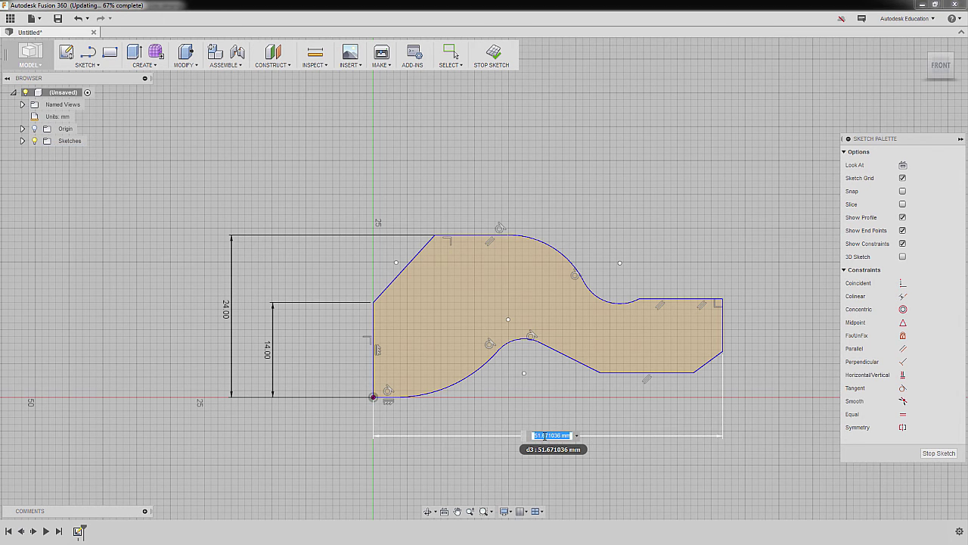
{"action": "type", "text": "65"}
{"action": "key", "text": "Return"}
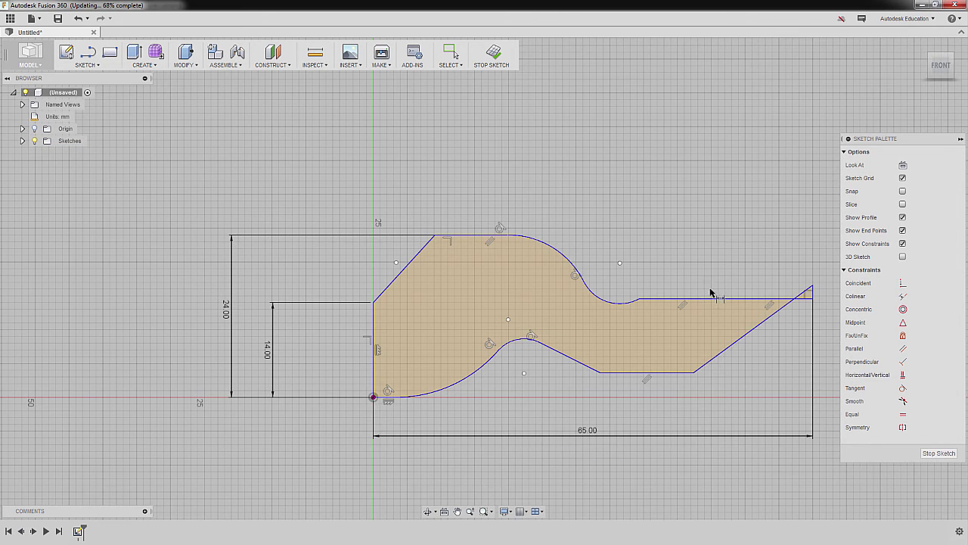
{"action": "key", "text": "Escape"}
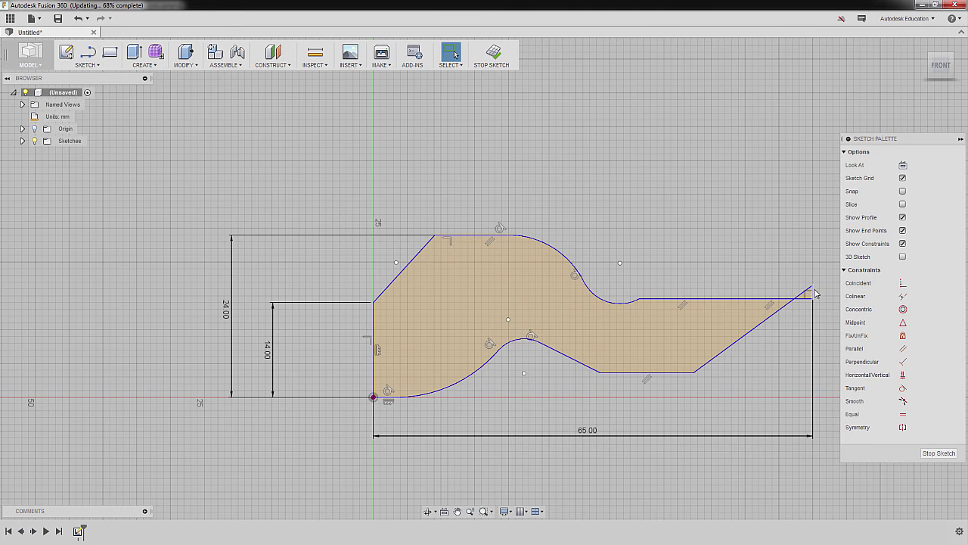
Move the sloped edge at the profile's far end outward and down, shortening it to about 12.3 mm to uncross the outline
{"action": "left_click", "coordinate": [812, 287]}
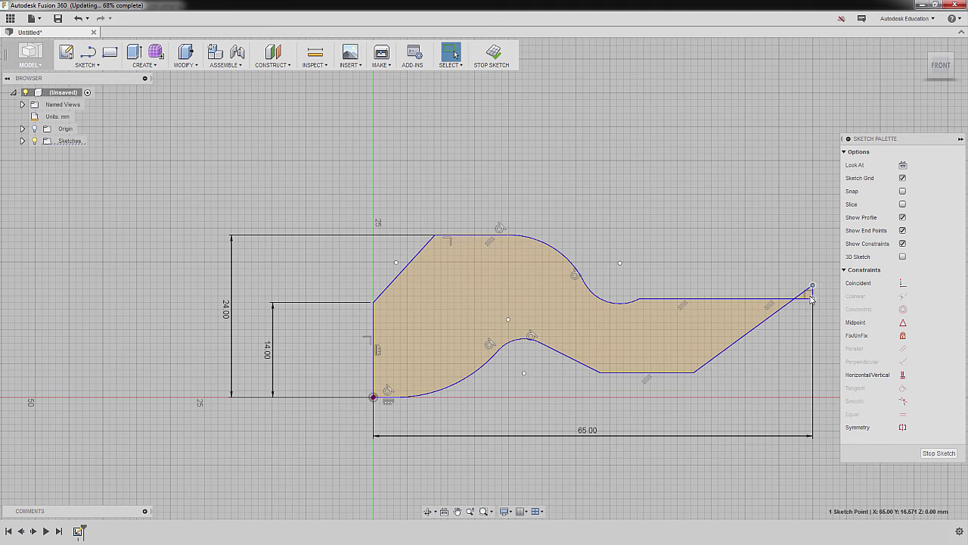
{"action": "left_click", "coordinate": [799, 295]}
{"action": "left_click_drag", "start_coordinate": [769, 321], "coordinate": [787, 347]}
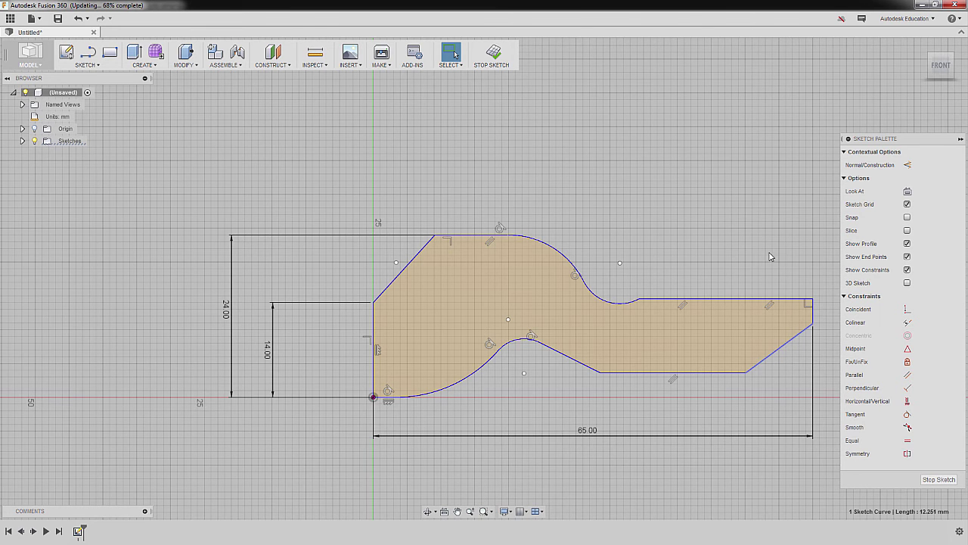
Dimension the angle between the far-end sloped edge and the lower horizontal line as 45 degrees
{"action": "middle_click_drag", "start_coordinate": [688, 257], "coordinate": [633, 203]}
{"action": "scroll", "coordinate": [634, 202], "scroll_direction": "up", "scroll_amount": 1}
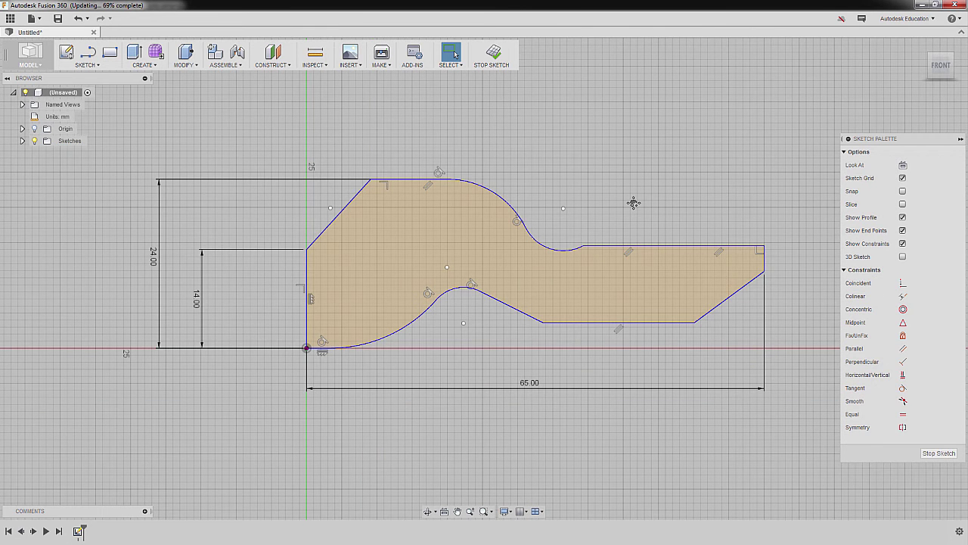
{"action": "key", "text": "d"}
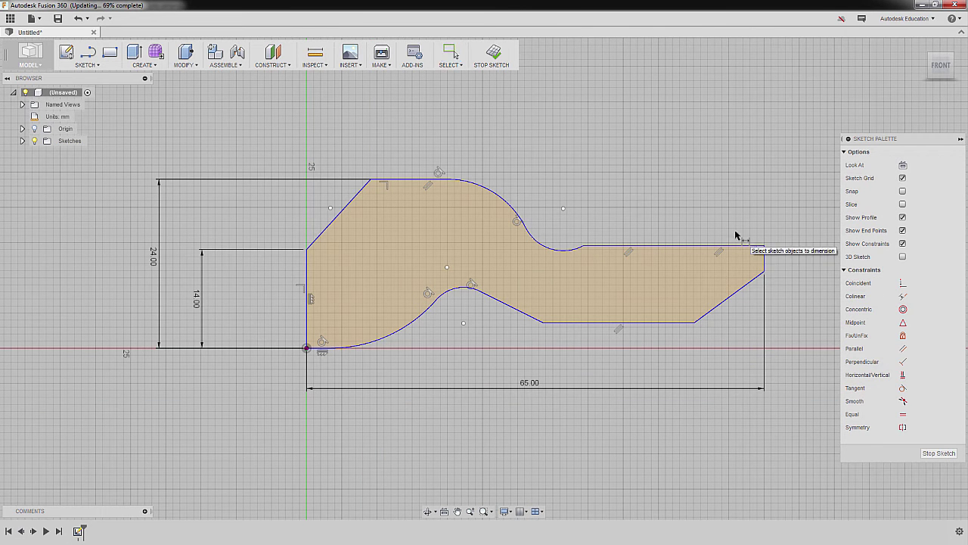
{"action": "left_click", "coordinate": [744, 287]}
{"action": "left_click", "coordinate": [676, 325]}
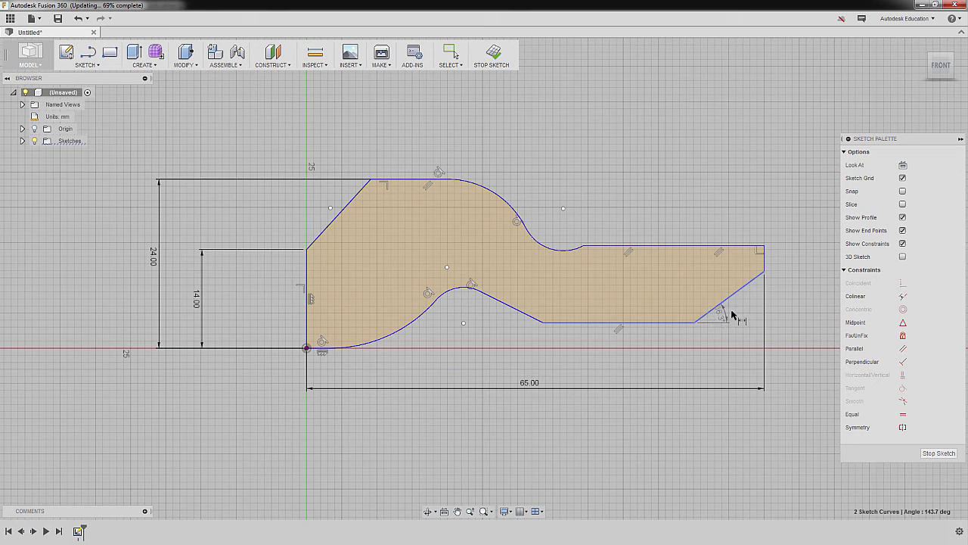
{"action": "left_click", "coordinate": [795, 302]}
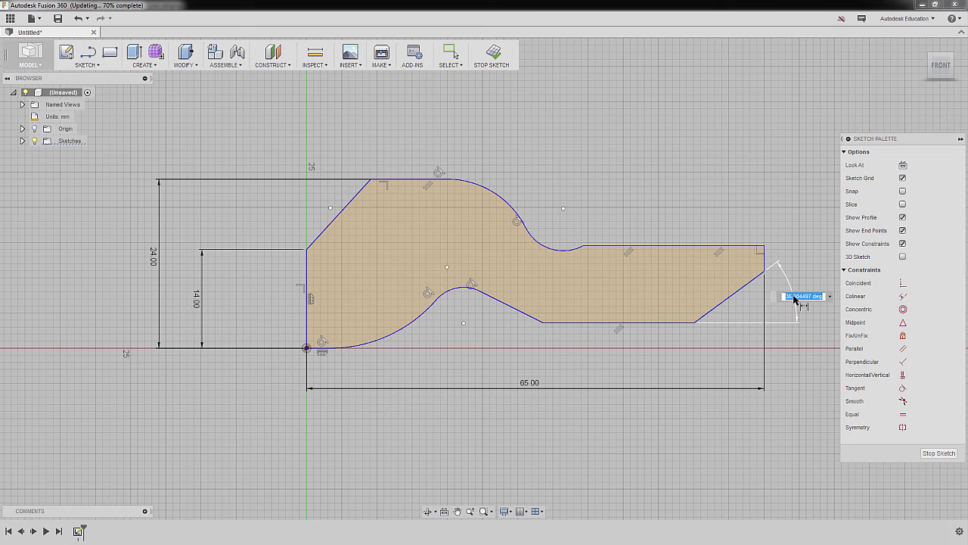
{"action": "type", "text": "45"}
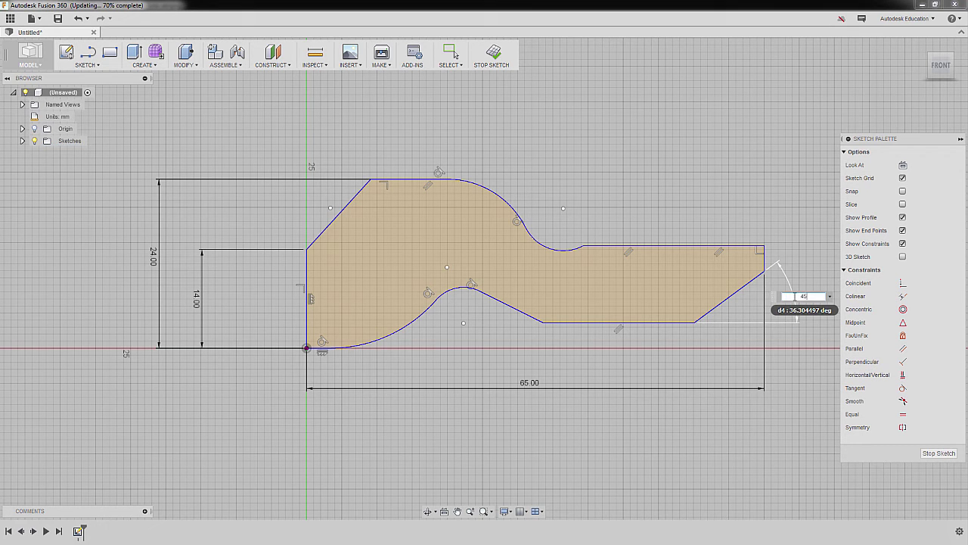
{"action": "key", "text": "Return"}
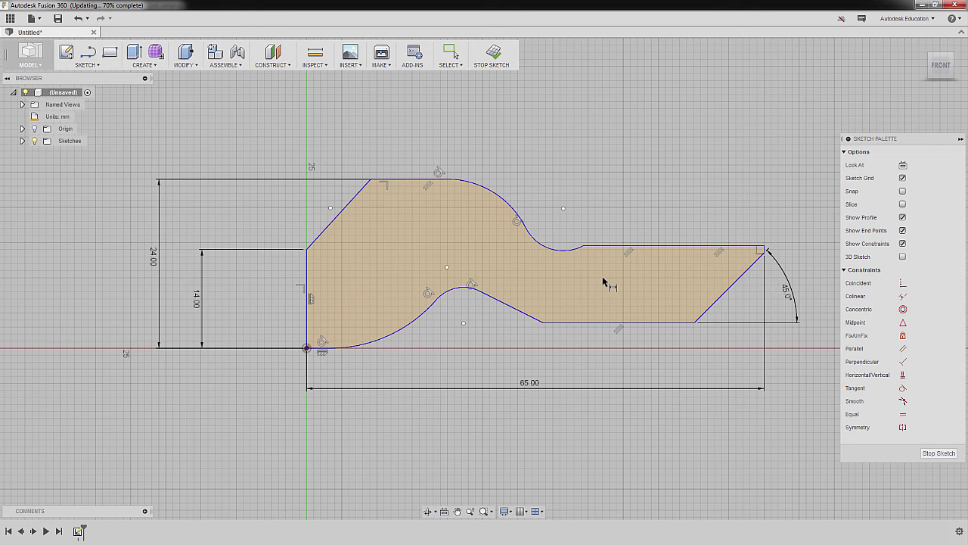
Dimension the horizontal distance from the origin's vertical line to the lower corner of the far-end sloped edge as 60 mm
{"action": "left_click", "coordinate": [308, 276]}
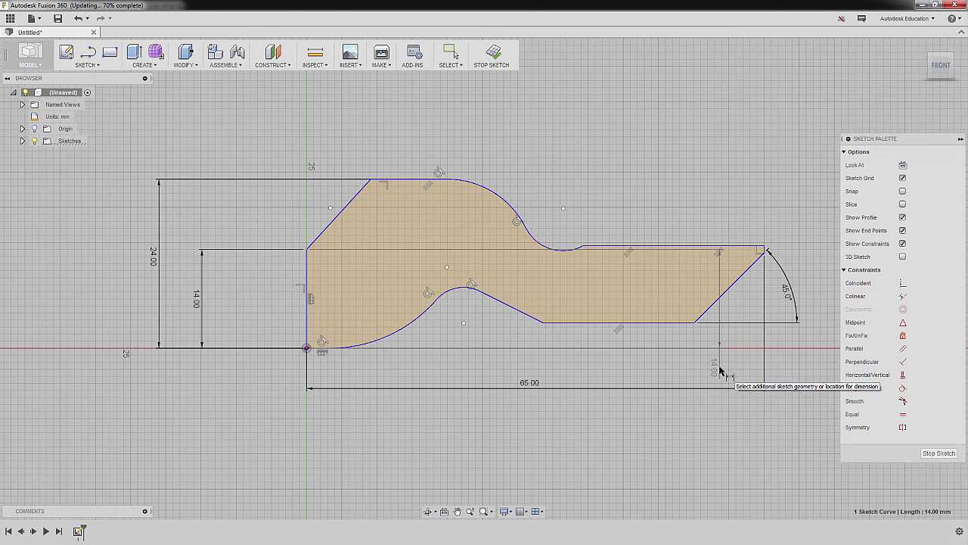
{"action": "left_click", "coordinate": [696, 324]}
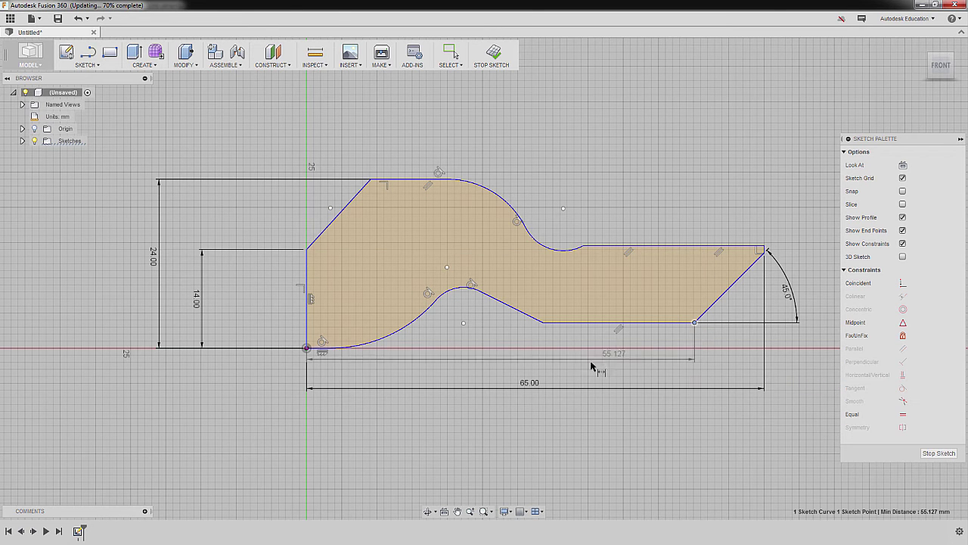
{"action": "left_click", "coordinate": [511, 372]}
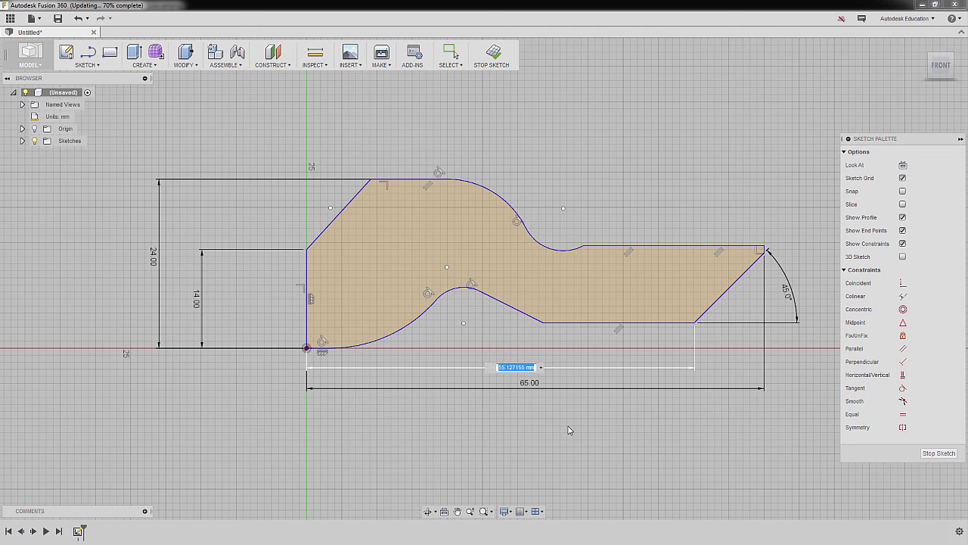
{"action": "type", "text": "60"}
{"action": "key", "text": "Return"}
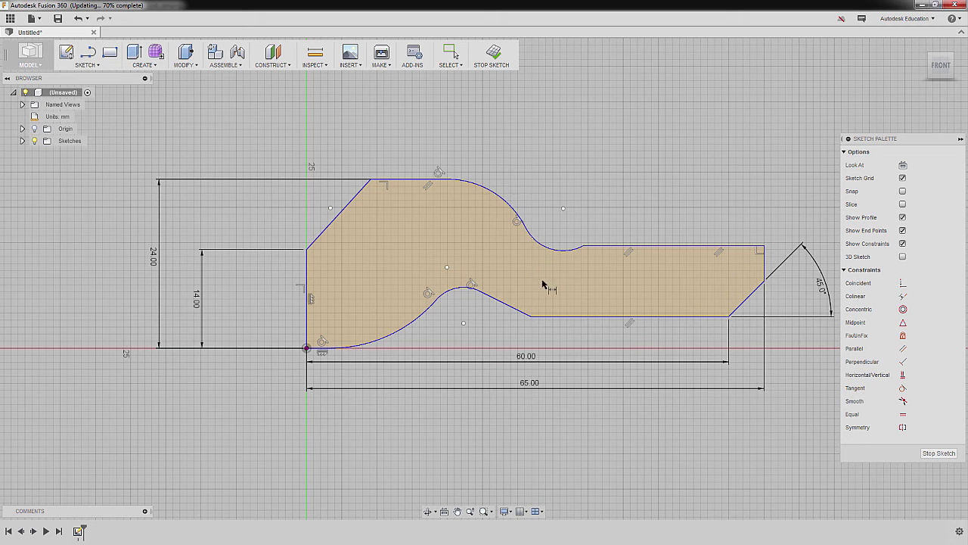
Dimension the angle between the sloped line beside the small lower arc and the lower horizontal line as 15 degrees
{"action": "left_click", "coordinate": [519, 313]}
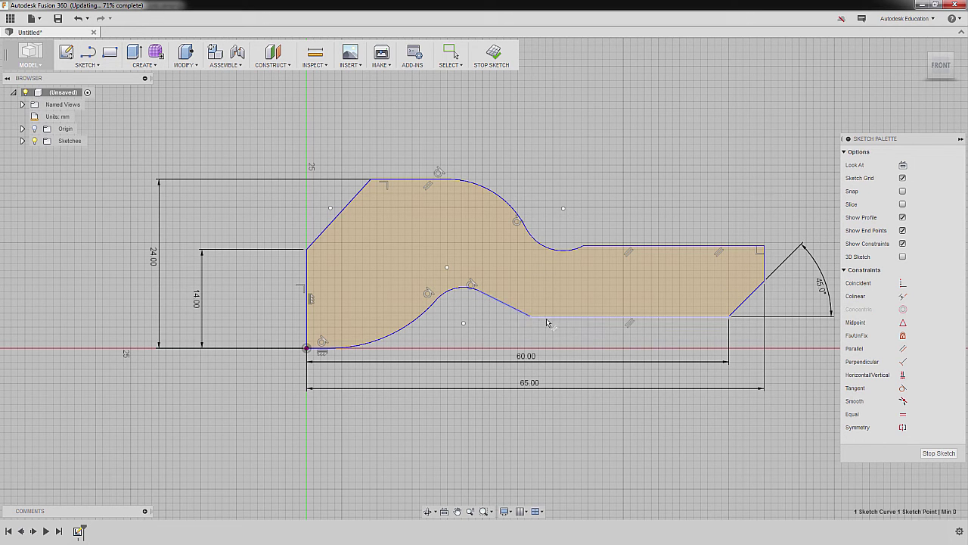
{"action": "left_click", "coordinate": [568, 317], "text": "shift"}
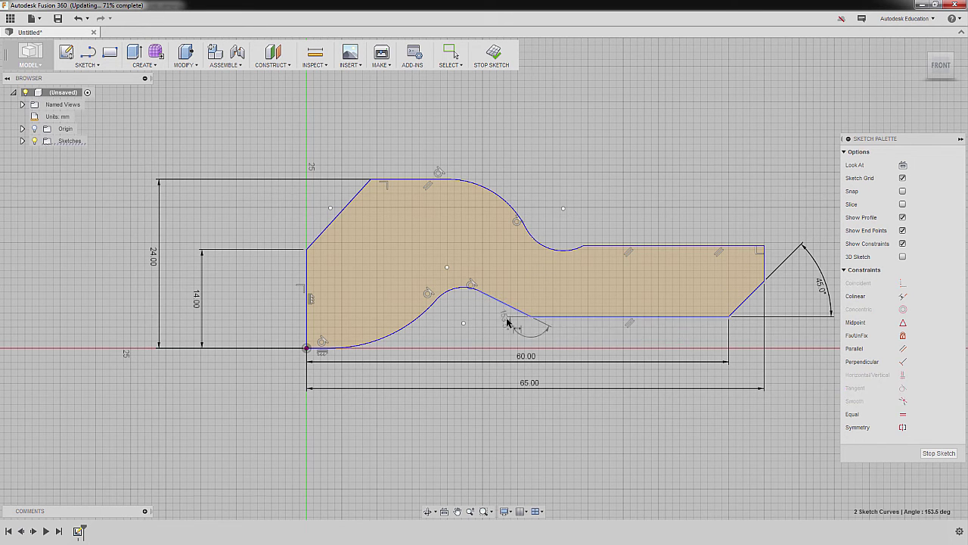
{"action": "left_click", "coordinate": [475, 303]}
{"action": "type", "text": "15"}
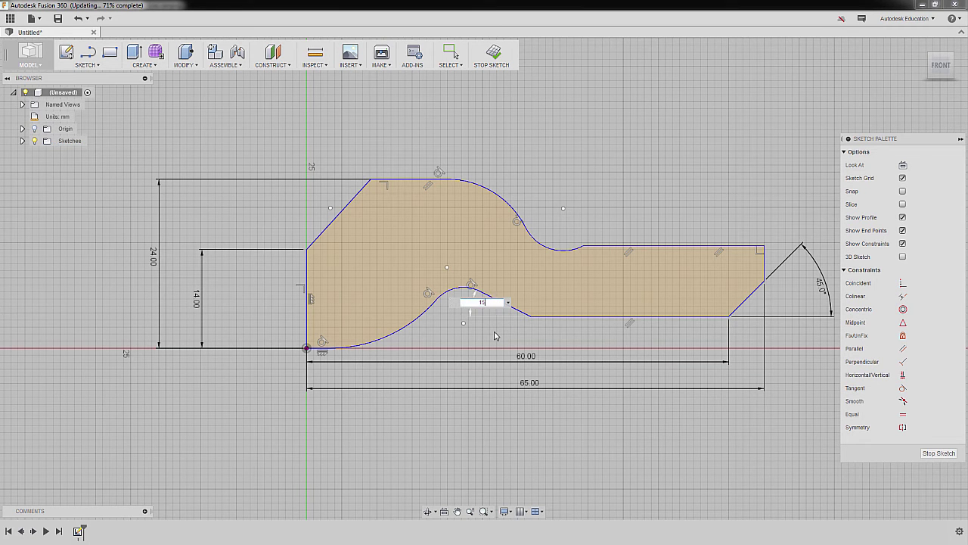
{"action": "key", "text": "Return"}
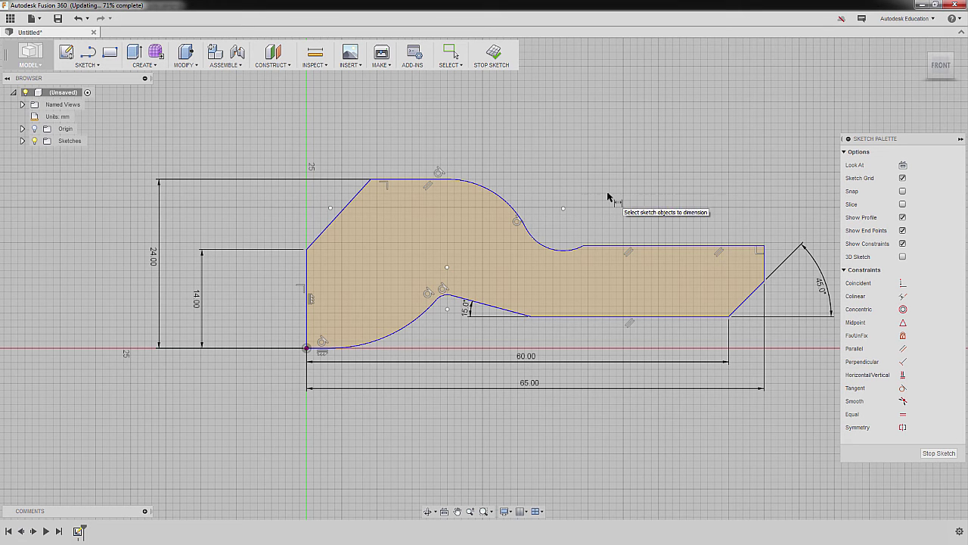
{"action": "key", "text": "Escape"}
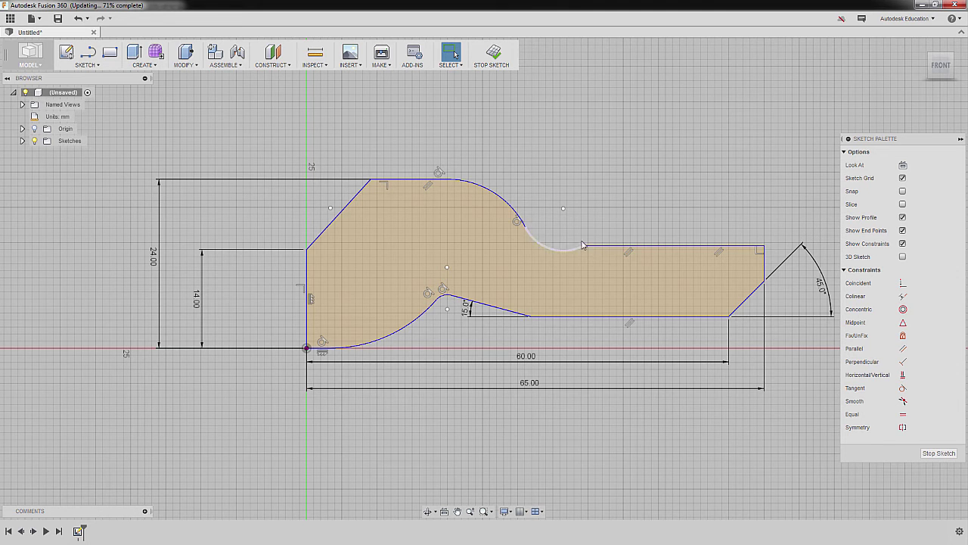
Constrain the far end's upper horizontal line tangent to the concave upper arc it meets
{"action": "left_click", "coordinate": [902, 388]}
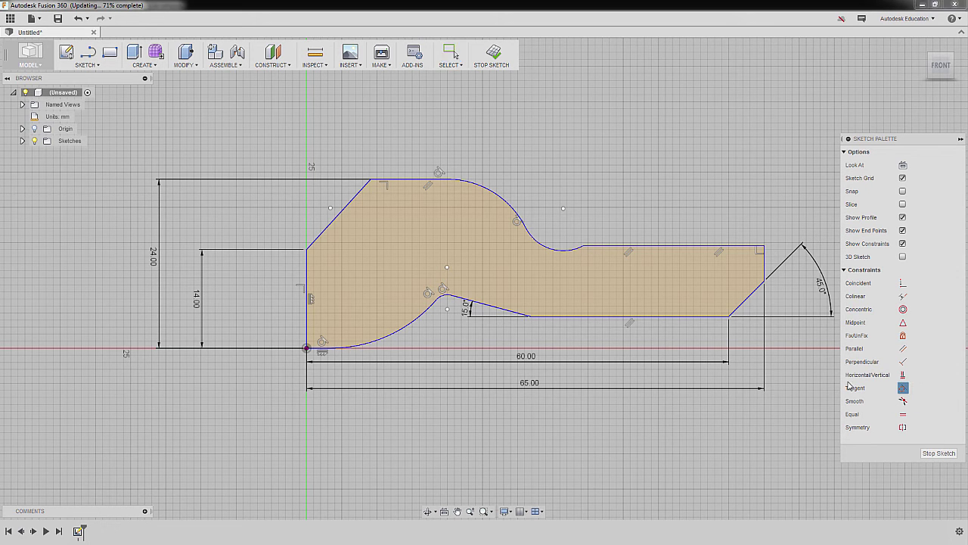
{"action": "left_click", "coordinate": [614, 248]}
{"action": "left_click", "coordinate": [572, 252]}
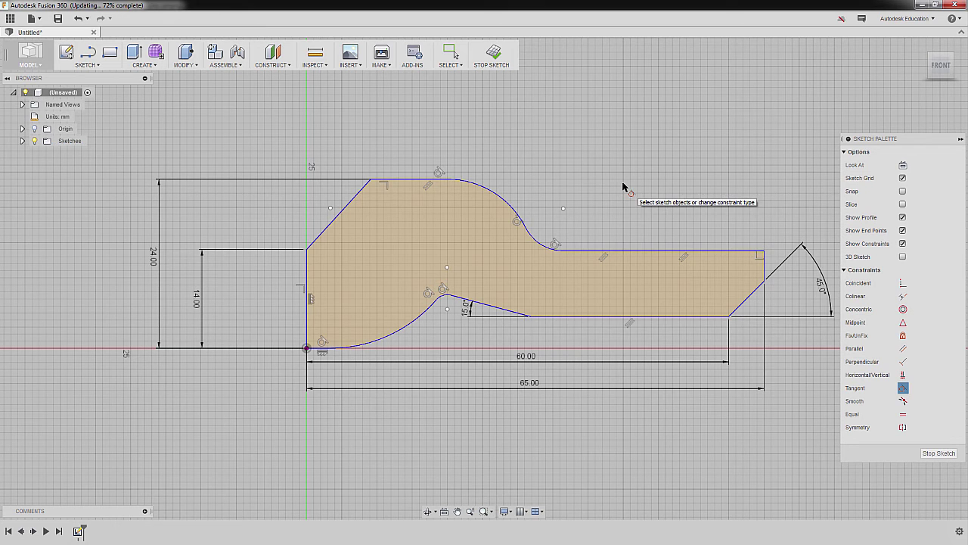
{"action": "key", "text": "Escape"}
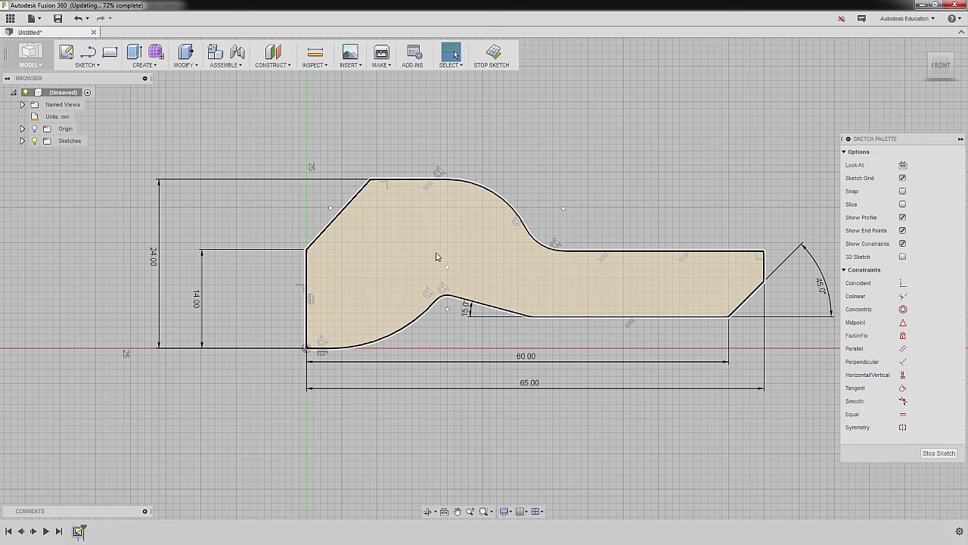
Dimension the angle between the origin's vertical line and the upper sloped edge as 45 degrees
{"action": "key", "text": "d"}
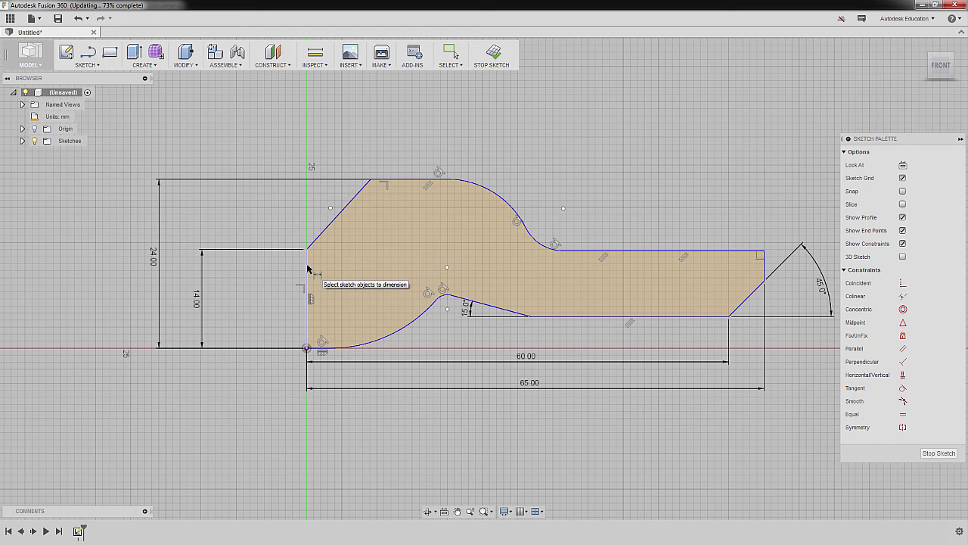
{"action": "left_click", "coordinate": [362, 190]}
{"action": "left_click", "coordinate": [340, 156]}
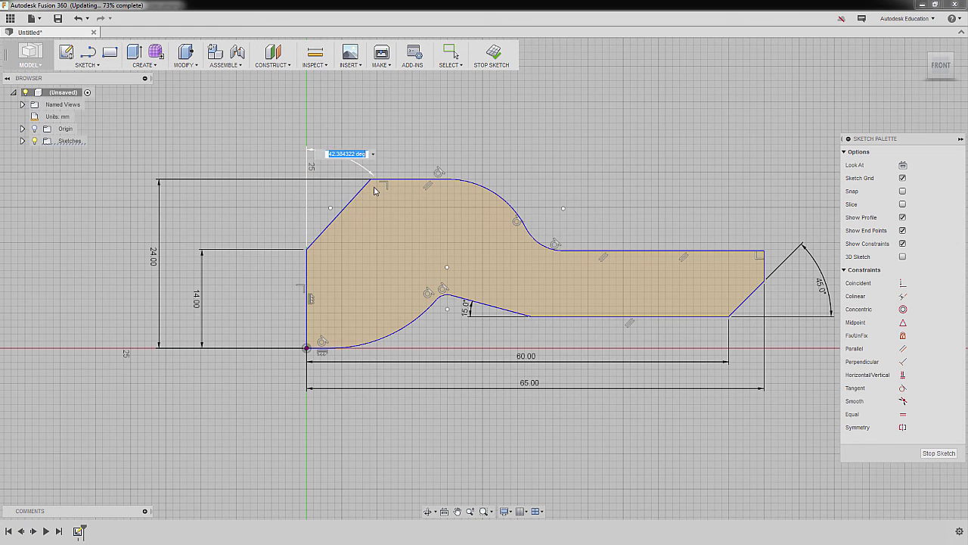
{"action": "type", "text": "45"}
{"action": "key", "text": "Return"}
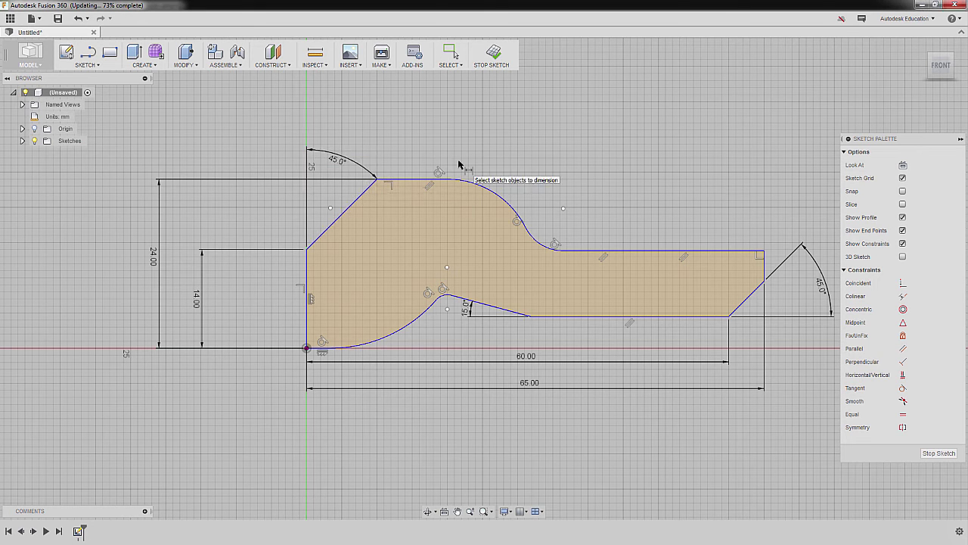
Dimension the radius of the convex upper arc as 10 mm
{"action": "left_click", "coordinate": [511, 205]}
{"action": "left_click", "coordinate": [519, 172]}
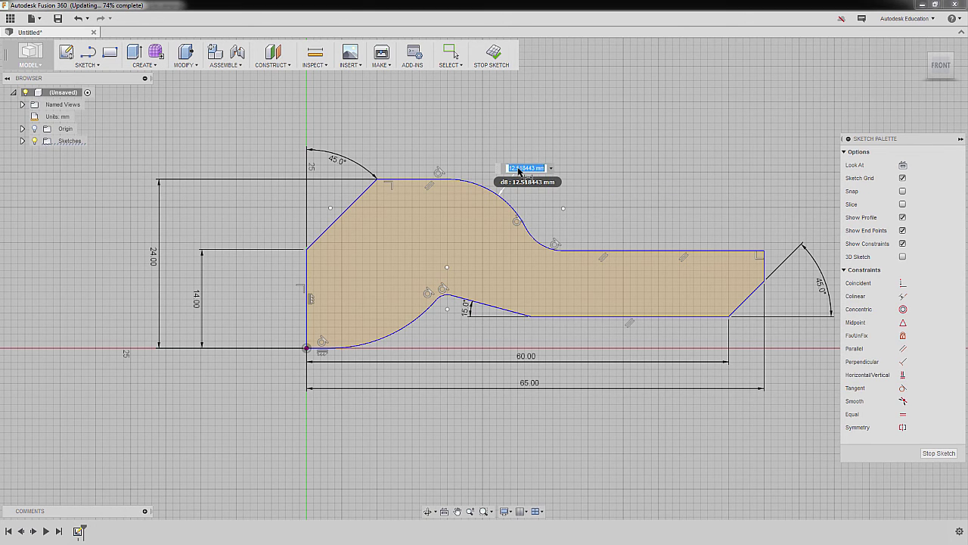
{"action": "type", "text": "10"}
{"action": "key", "text": "Return"}
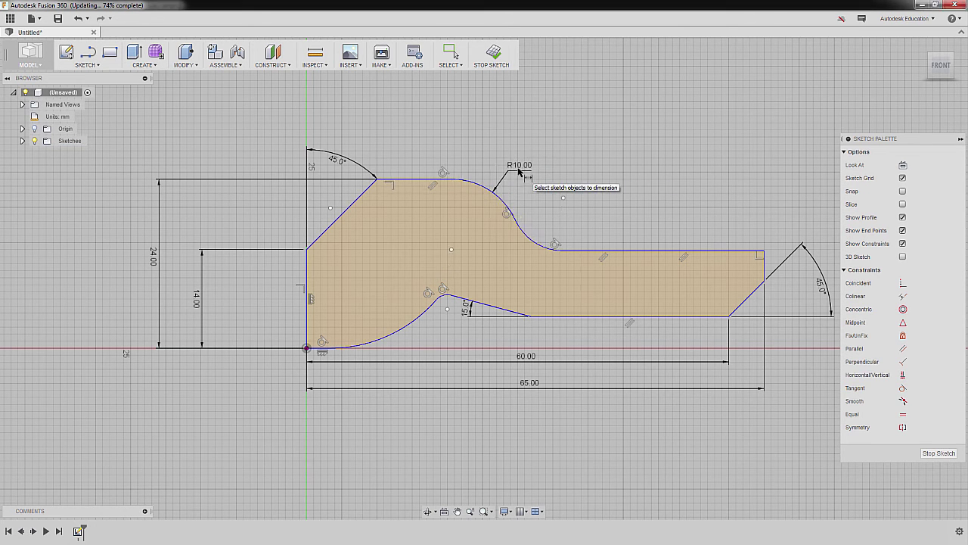
Dimension the concave upper arc's radius as 15 mm and pull the far end's upper horizontal line back up above the sloped corner
{"action": "left_click", "coordinate": [543, 248]}
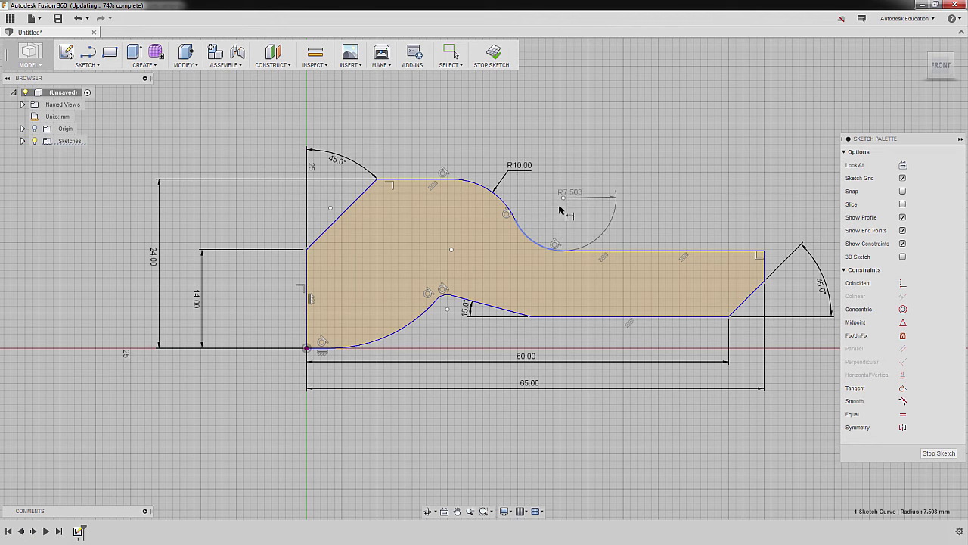
{"action": "left_click", "coordinate": [551, 217]}
{"action": "type", "text": "15"}
{"action": "key", "text": "Return"}
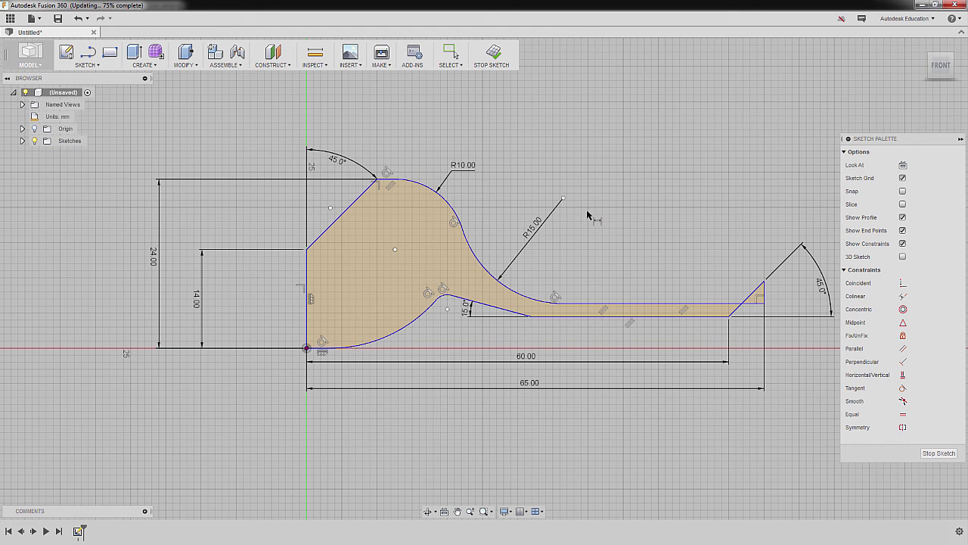
{"action": "key", "text": "Escape"}
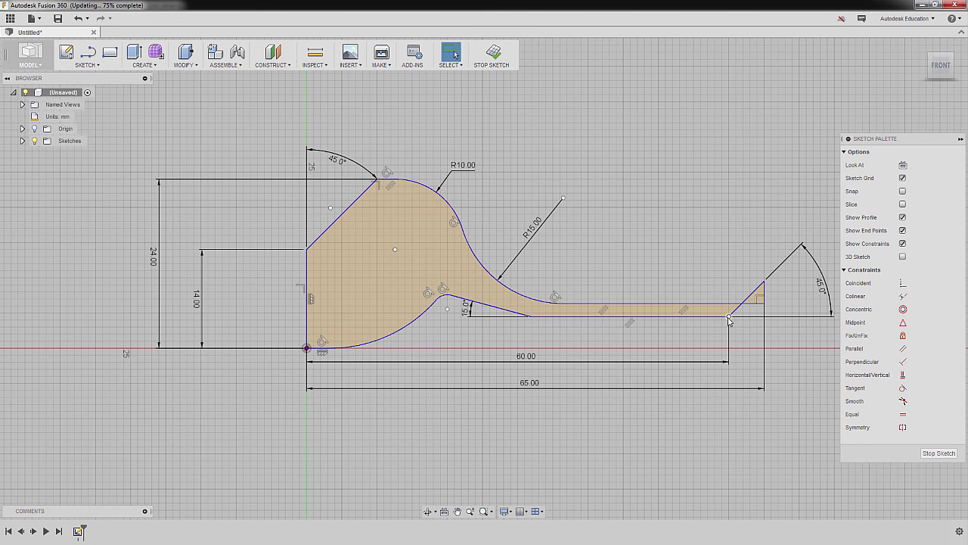
{"action": "mouse_move", "coordinate": [727, 308]}
{"action": "left_mouse_down"}
{"action": "mouse_move", "coordinate": [708, 253]}
{"action": "mouse_move", "coordinate": [691, 241]}
{"action": "mouse_move", "coordinate": [696, 259]}
{"action": "left_mouse_up"}
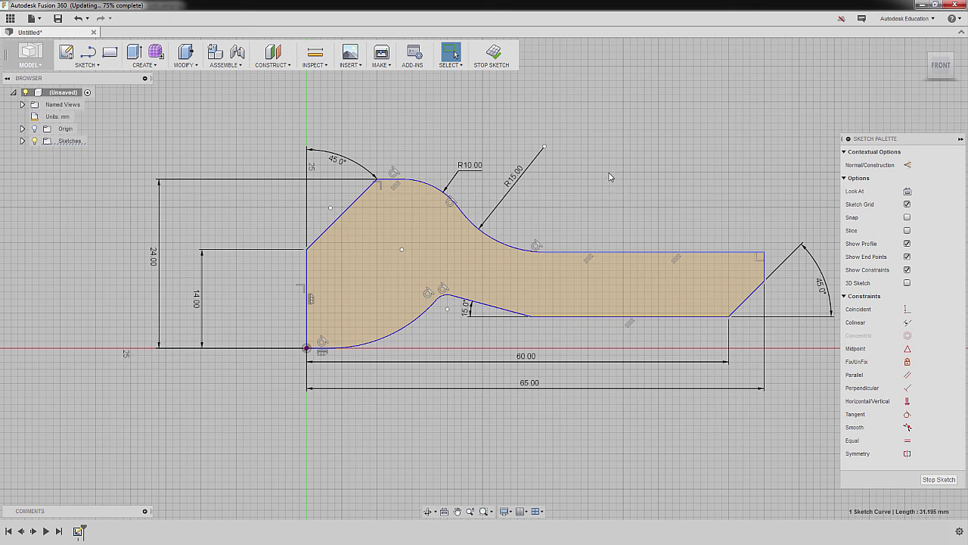
{"action": "left_click", "coordinate": [610, 177]}
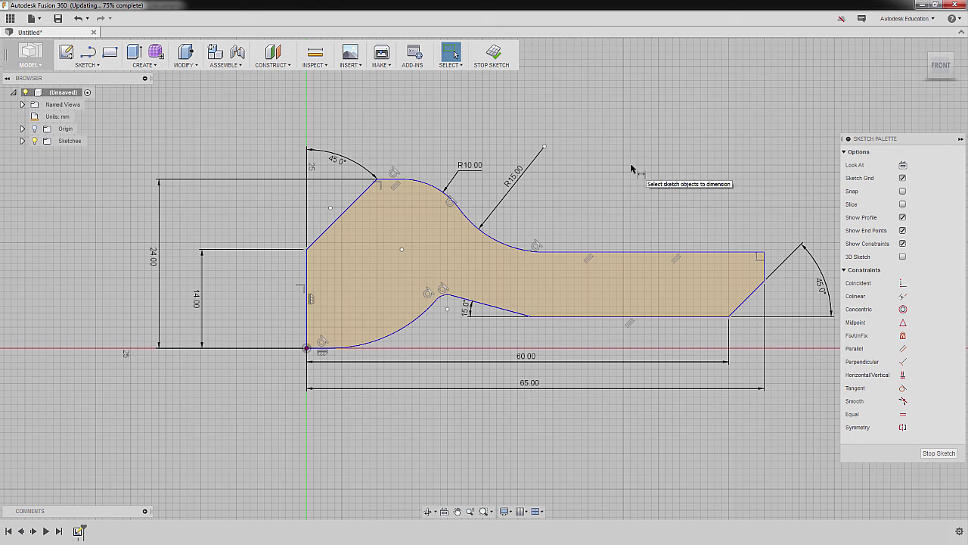
Dimension the horizontal distance from the origin's vertical line to the corner where the 15-degree line meets the lower horizontal line as 44 mm
{"action": "left_click", "coordinate": [308, 275]}
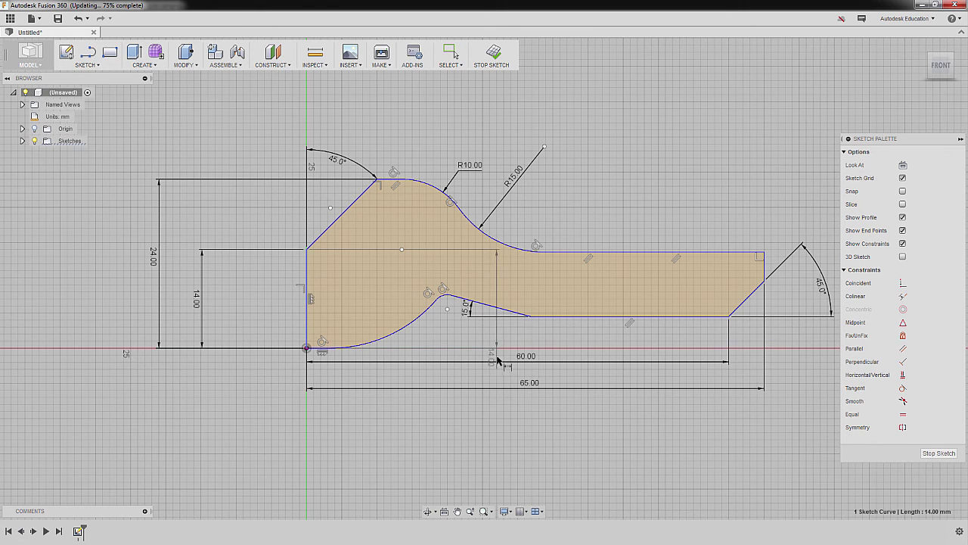
{"action": "left_click", "coordinate": [530, 316]}
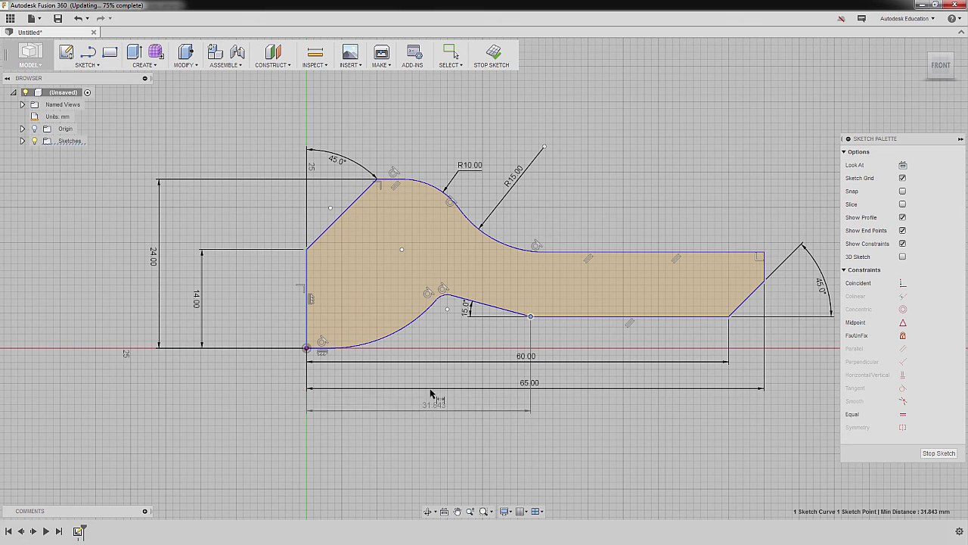
{"action": "left_click", "coordinate": [421, 379]}
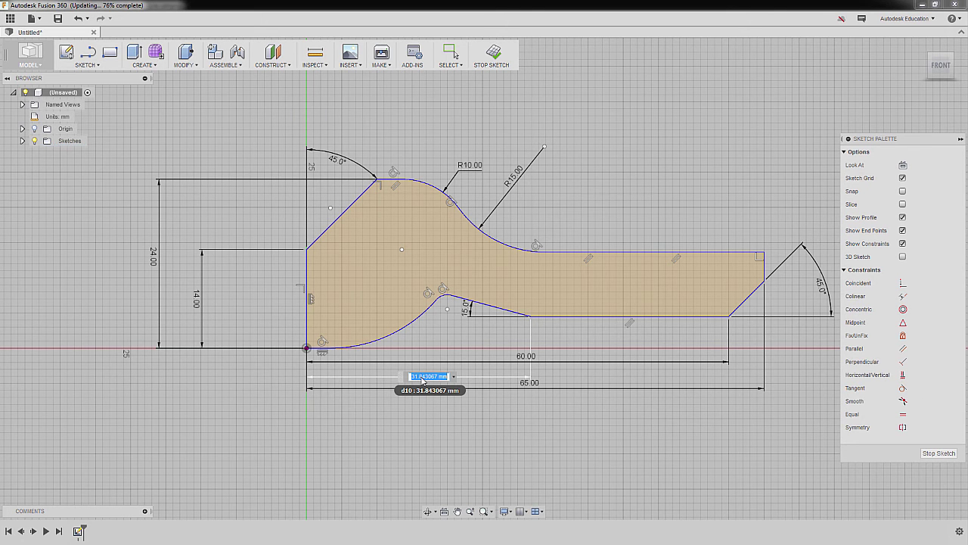
{"action": "type", "text": "44"}
{"action": "key", "text": "Return"}
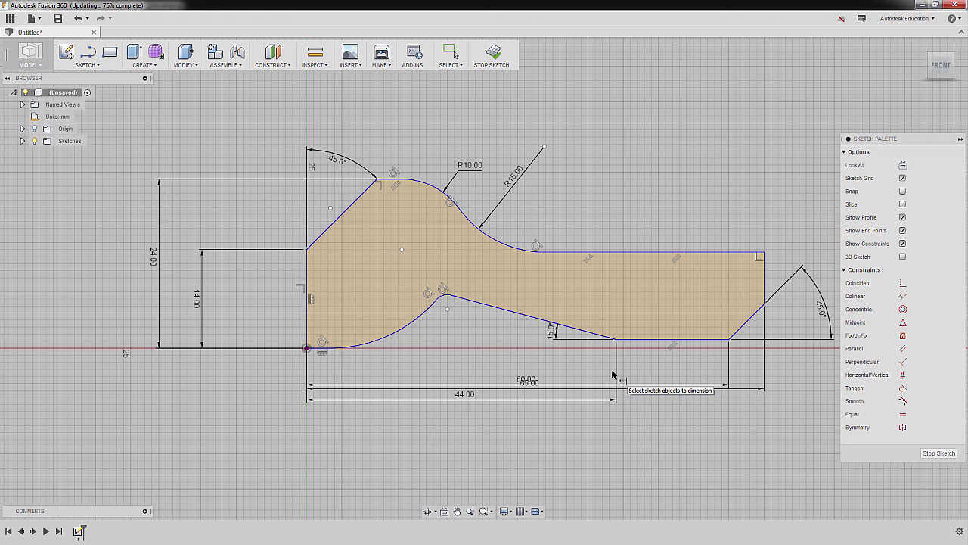
{"action": "key", "text": "Escape"}
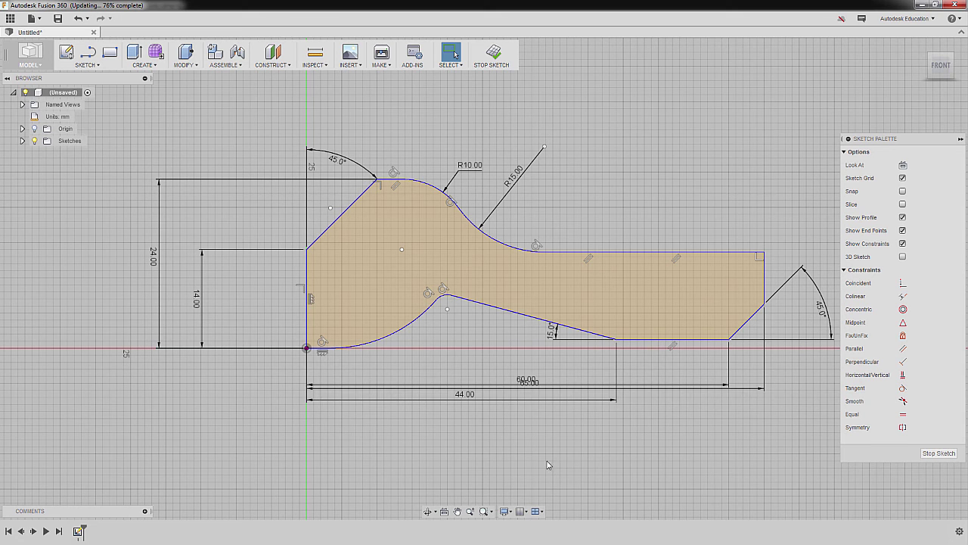
Reposition the overlapping 65 mm and 60 mm dimensions so they sit spaced apart below the 44 mm dimension
{"action": "left_click", "coordinate": [532, 388]}
{"action": "key", "text": "Delete"}
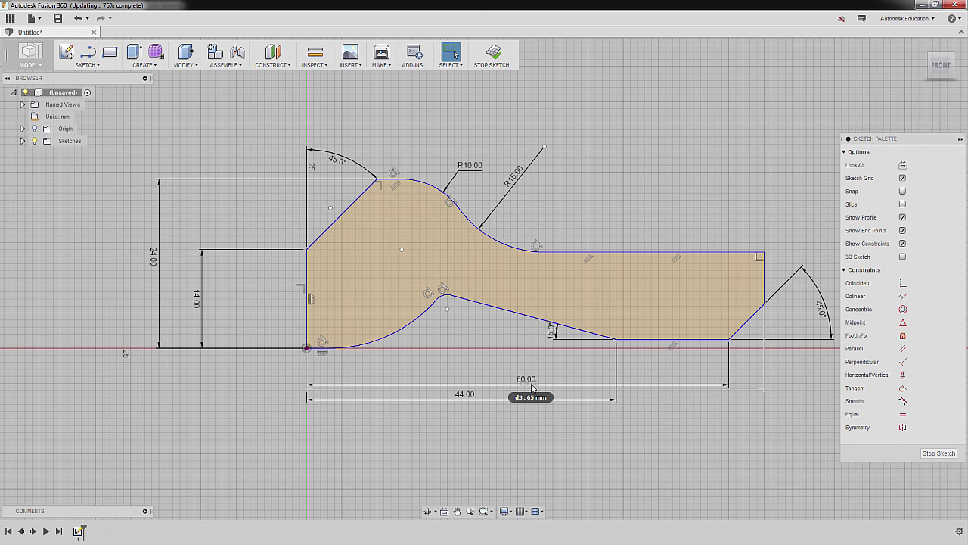
{"action": "left_click", "coordinate": [532, 454]}
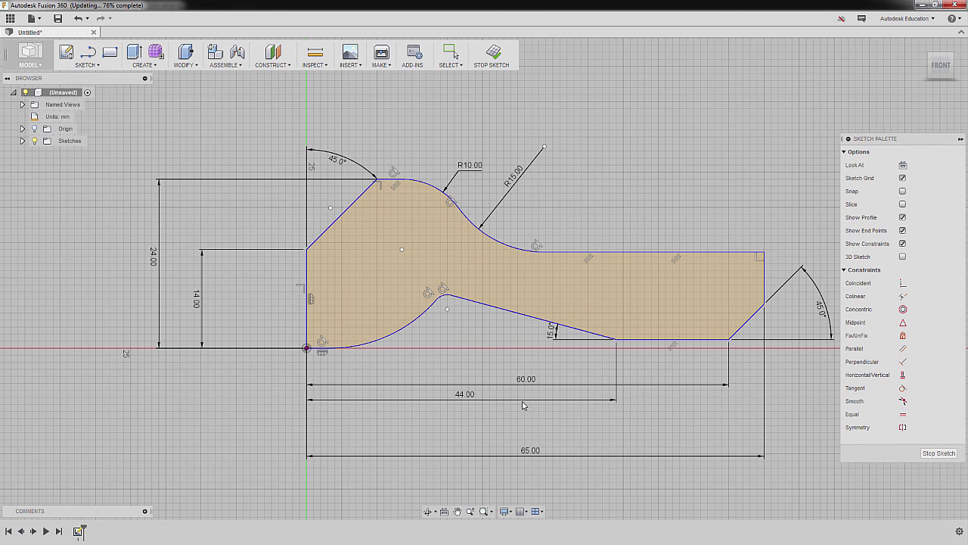
{"action": "key", "text": "Escape"}
{"action": "left_click_drag", "start_coordinate": [527, 385], "coordinate": [510, 428]}
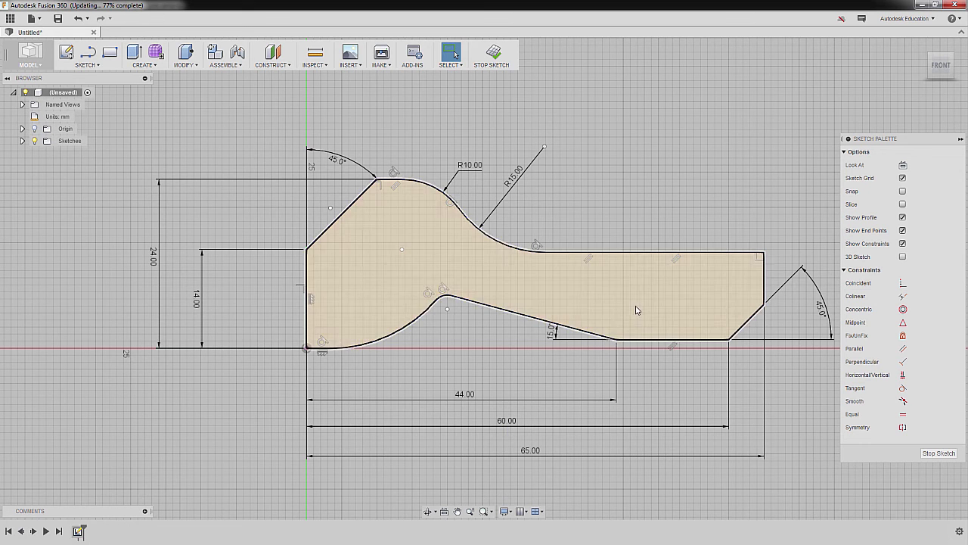
Dimension the vertical distance between the far end's upper horizontal line and the short base line at the origin as 17 mm
{"action": "key", "text": "d"}
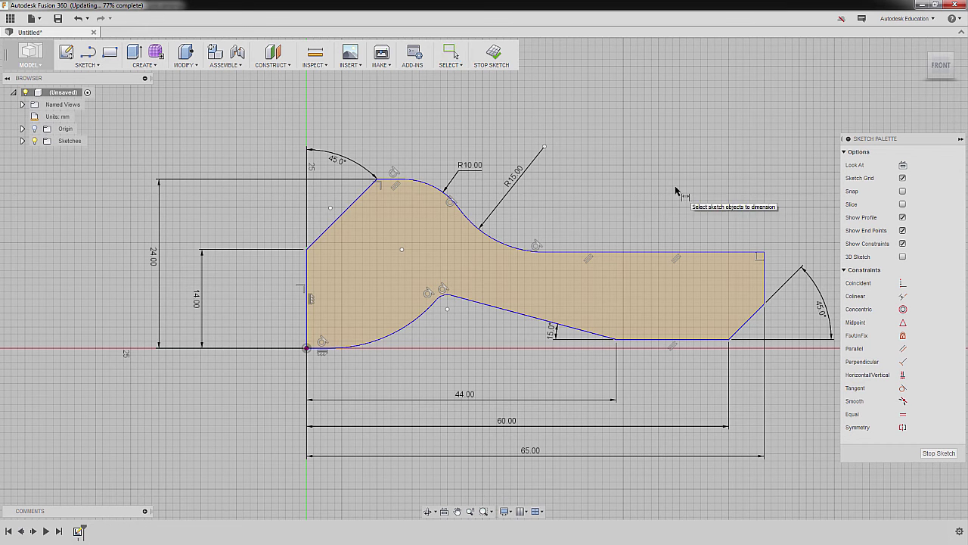
{"action": "left_click", "coordinate": [711, 251]}
{"action": "key", "text": "Escape"}
{"action": "scroll", "coordinate": [317, 349], "scroll_direction": "up", "scroll_amount": 8}
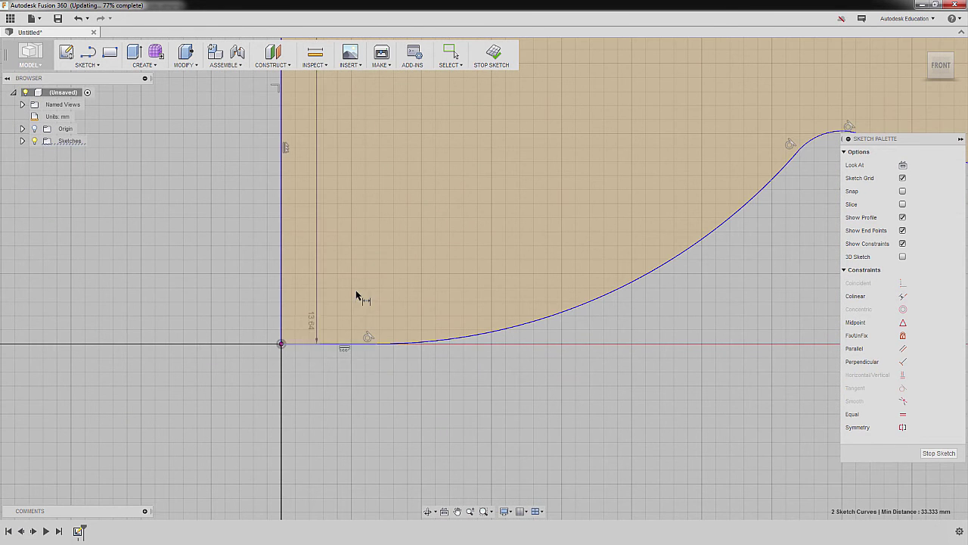
{"action": "scroll", "coordinate": [353, 300], "scroll_direction": "down", "scroll_amount": 8}
{"action": "middle_click_drag", "start_coordinate": [817, 270], "coordinate": [740, 294]}
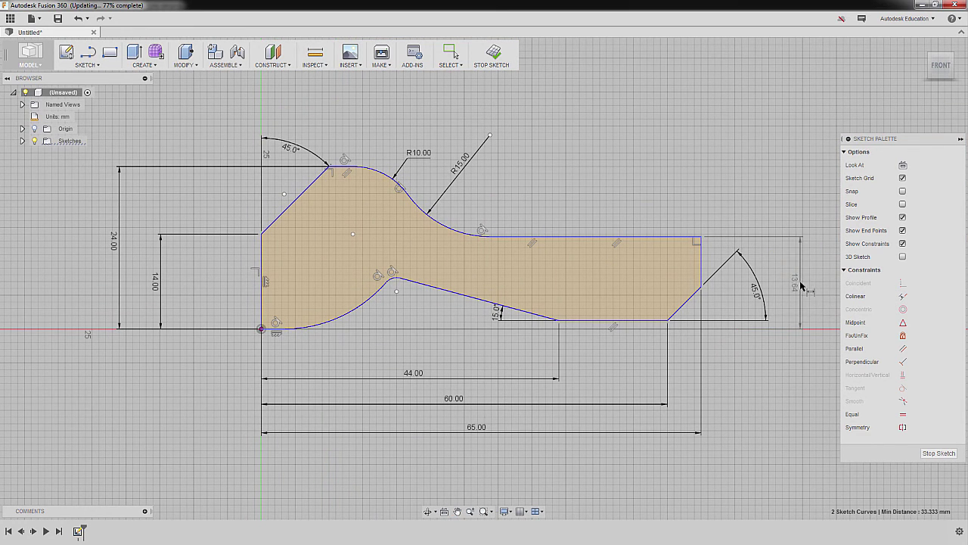
{"action": "double_click", "coordinate": [801, 284]}
{"action": "type", "text": "12"}
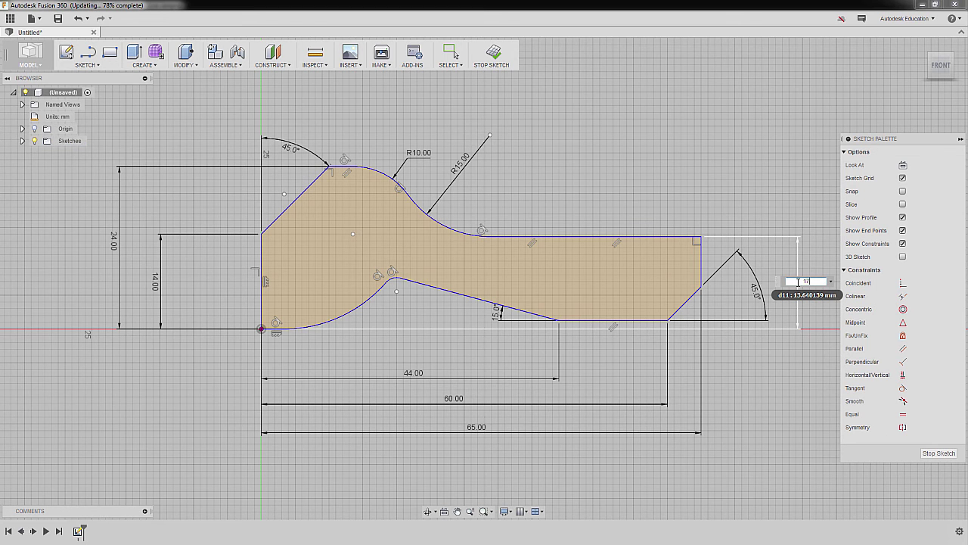
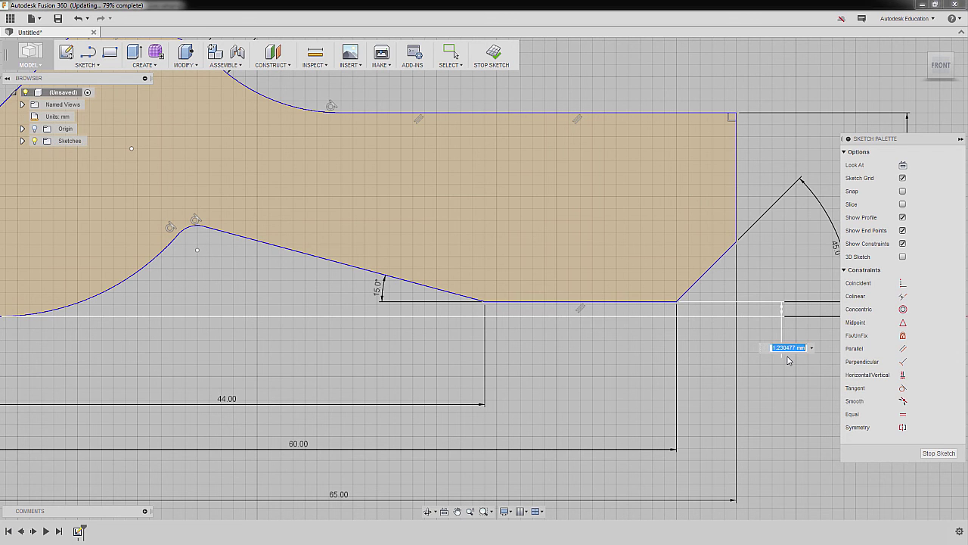
Set the vertical distance between the far end's lower horizontal line and the base line to 8 mm
{"action": "type", "text": "8"}
{"action": "key", "text": "Return"}
{"action": "scroll", "coordinate": [506, 257], "scroll_direction": "down", "scroll_amount": 2}
{"action": "scroll", "coordinate": [502, 241], "scroll_direction": "down", "scroll_amount": 2}
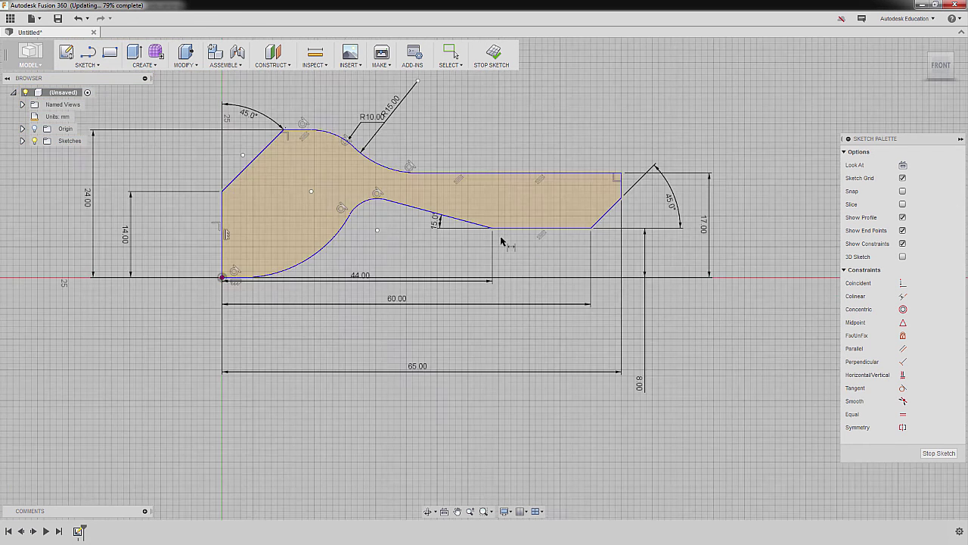
Dimension the radius of the convex lower arc beside the base line as 10 mm
{"action": "scroll", "coordinate": [506, 242], "scroll_direction": "up", "scroll_amount": 1}
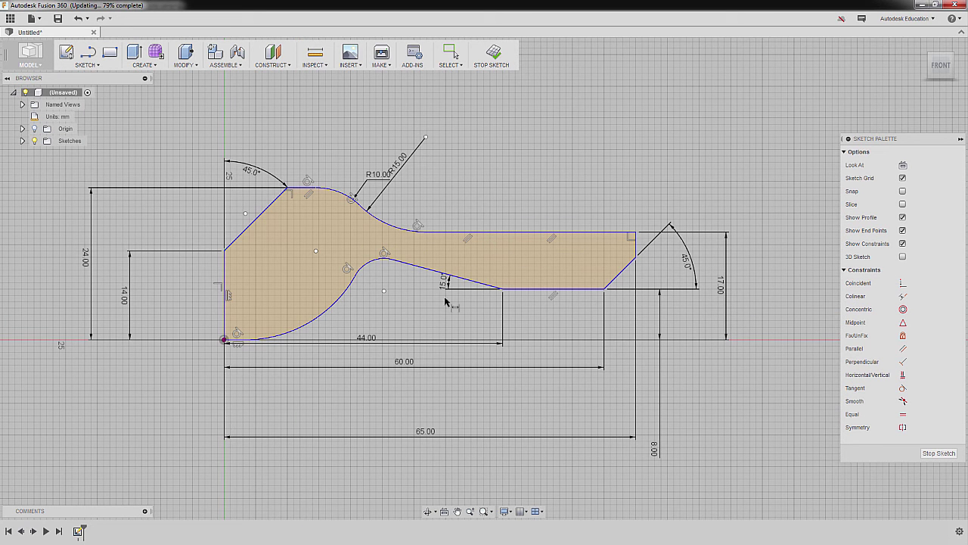
{"action": "left_click", "coordinate": [331, 315]}
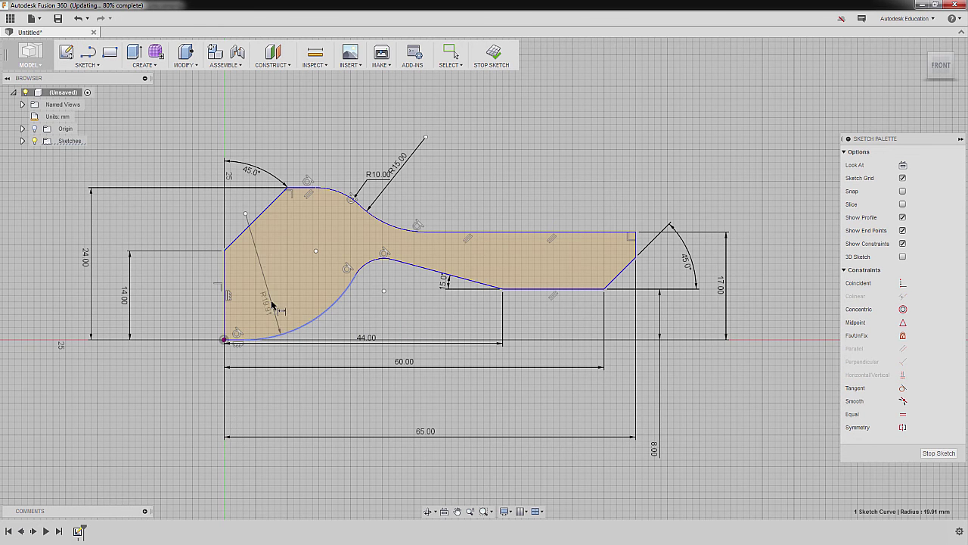
{"action": "left_click", "coordinate": [279, 297]}
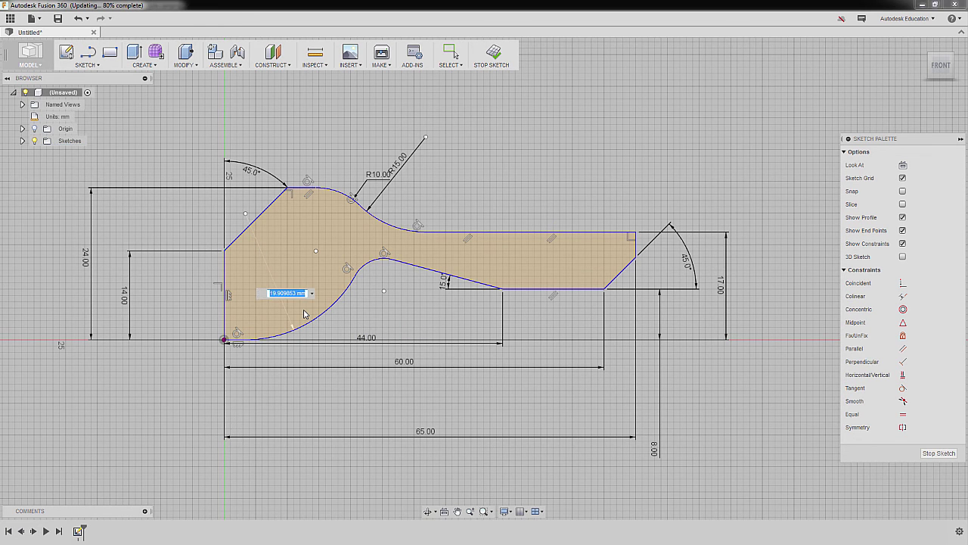
{"action": "type", "text": "10"}
{"action": "key", "text": "Return"}
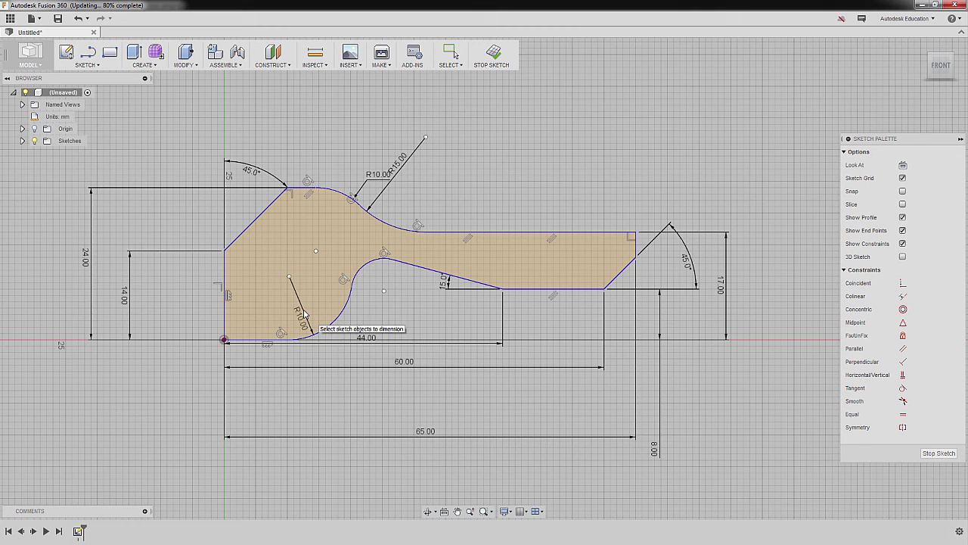
Dimension the radius of the concave lower arc next to the 15-degree sloped line as 14 mm
{"action": "left_click", "coordinate": [376, 263]}
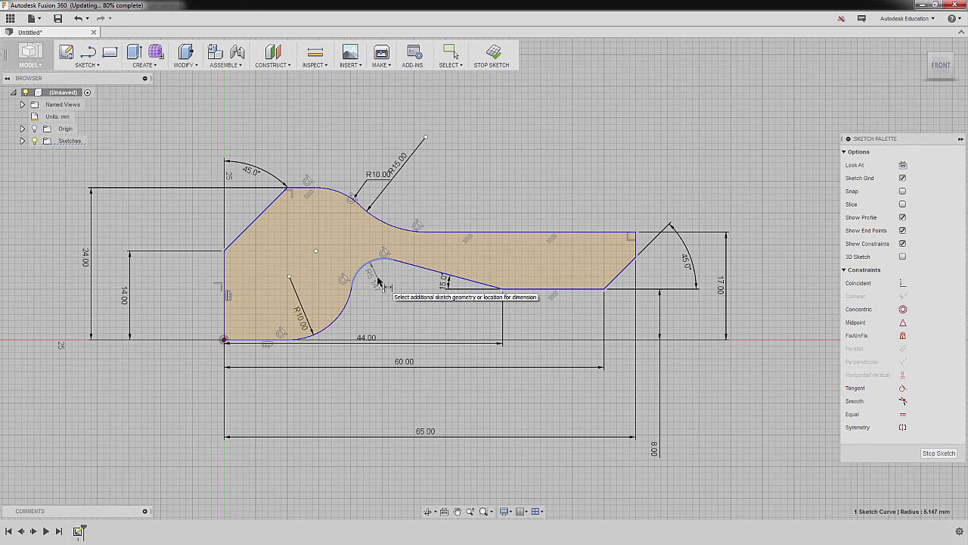
{"action": "left_click", "coordinate": [381, 281]}
{"action": "type", "text": "14"}
{"action": "key", "text": "Return"}
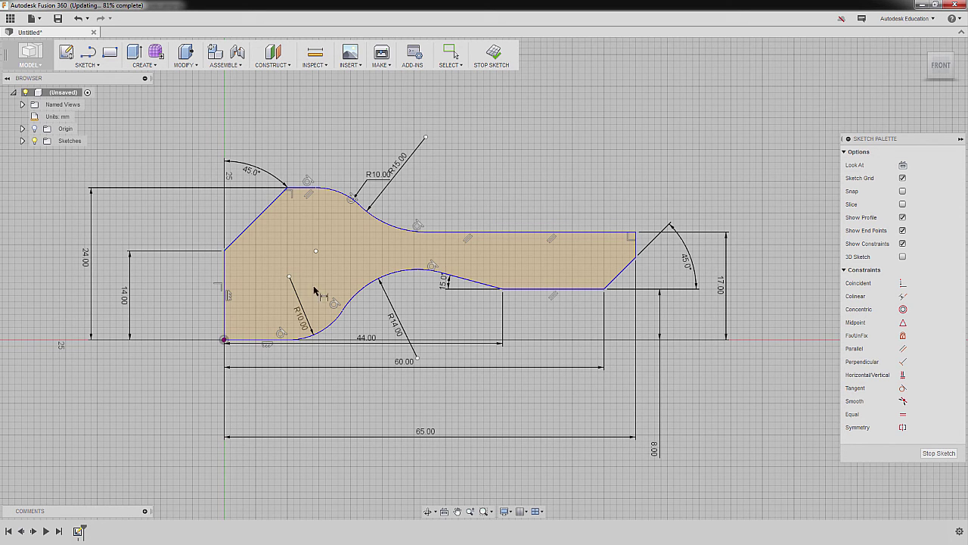
Dimension the horizontal distance from the origin's vertical line to the center of the 10 mm lower arc as 5 mm
{"action": "left_click", "coordinate": [226, 273]}
{"action": "key", "text": "Escape"}
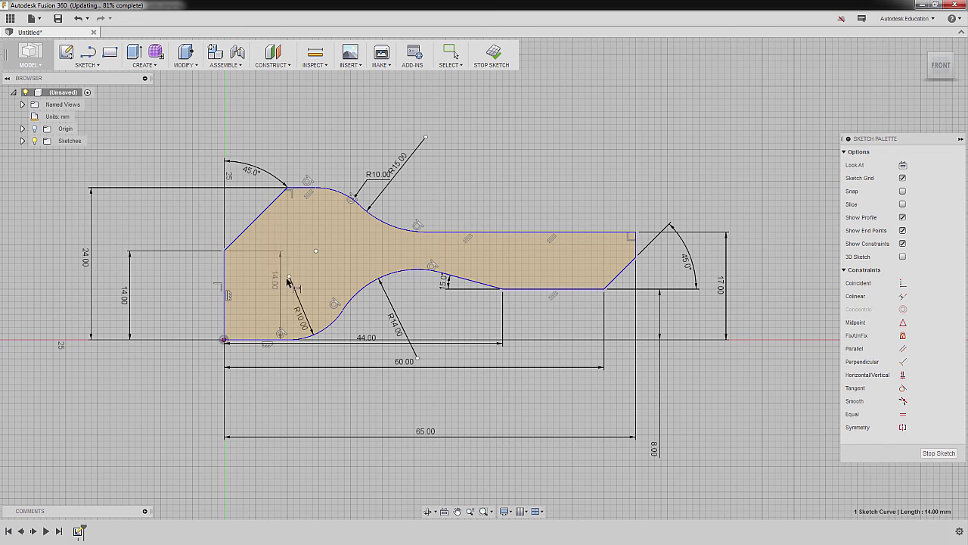
{"action": "left_click", "coordinate": [289, 276]}
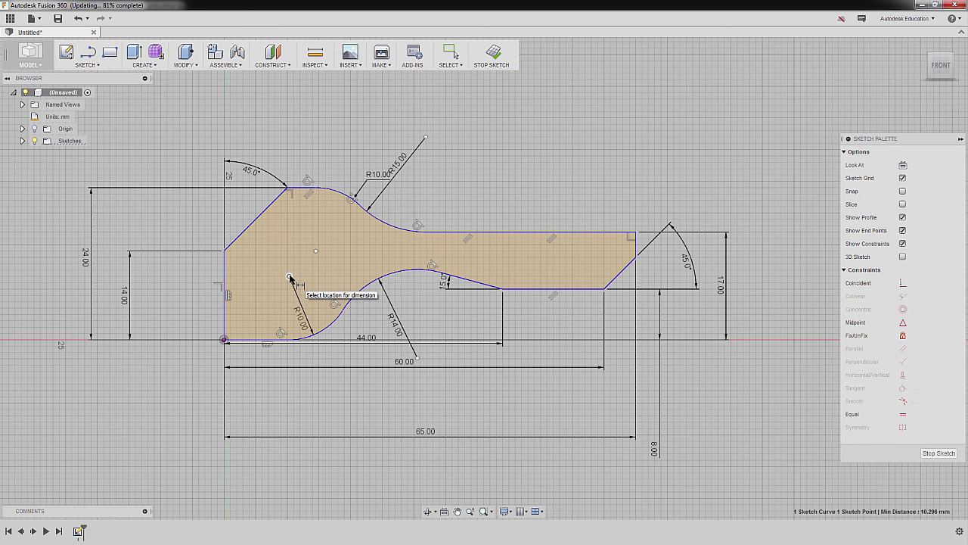
{"action": "left_click", "coordinate": [258, 360]}
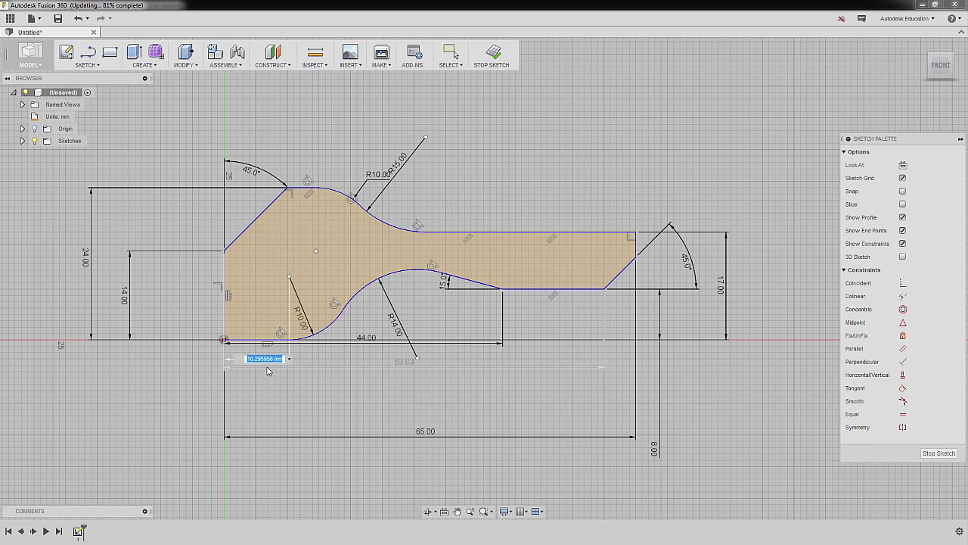
{"action": "type", "text": "5"}
{"action": "key", "text": "Return"}
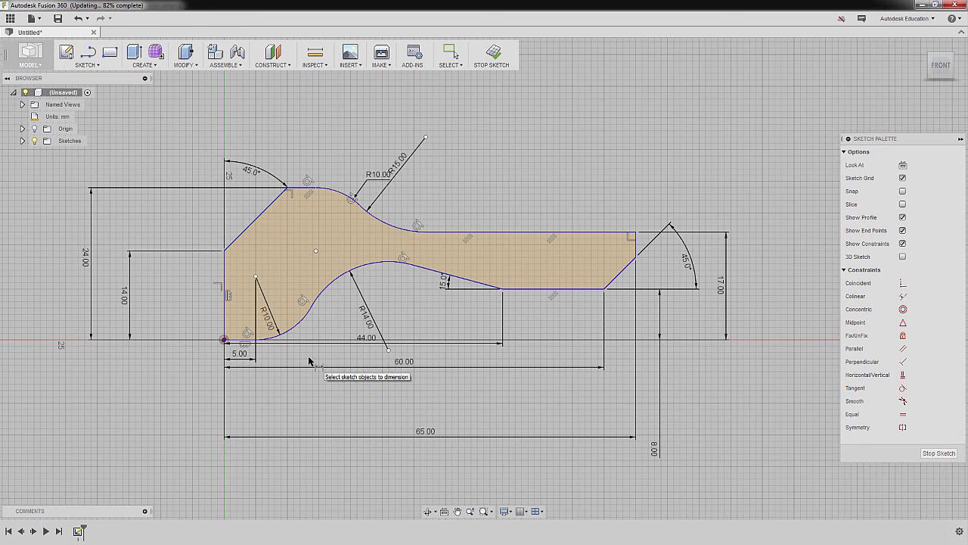
{"action": "key", "text": "Escape"}
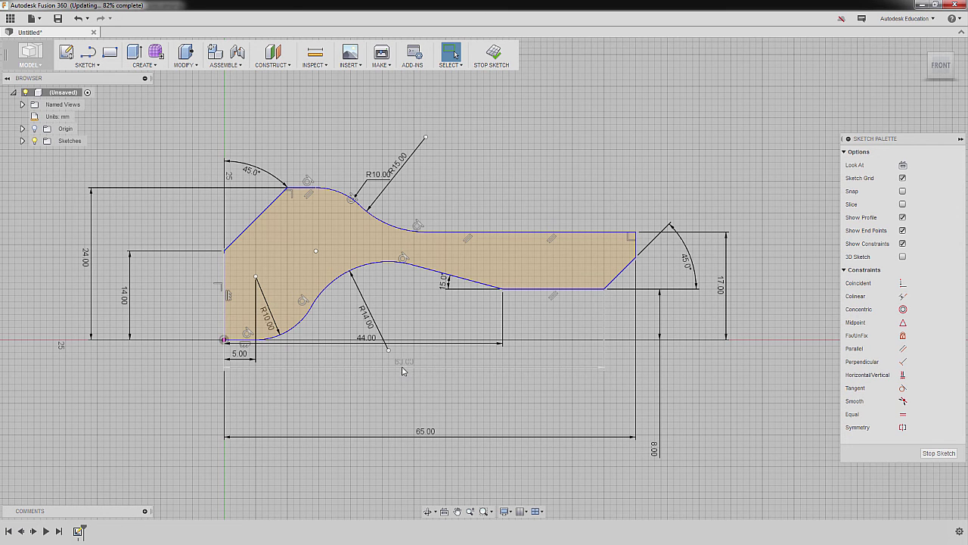
Tidy the sketch by spacing the 60 mm and 44 mm dimensions below the profile and moving the 8 mm dimension beside its height gap
{"action": "left_click_drag", "start_coordinate": [404, 368], "coordinate": [397, 411]}
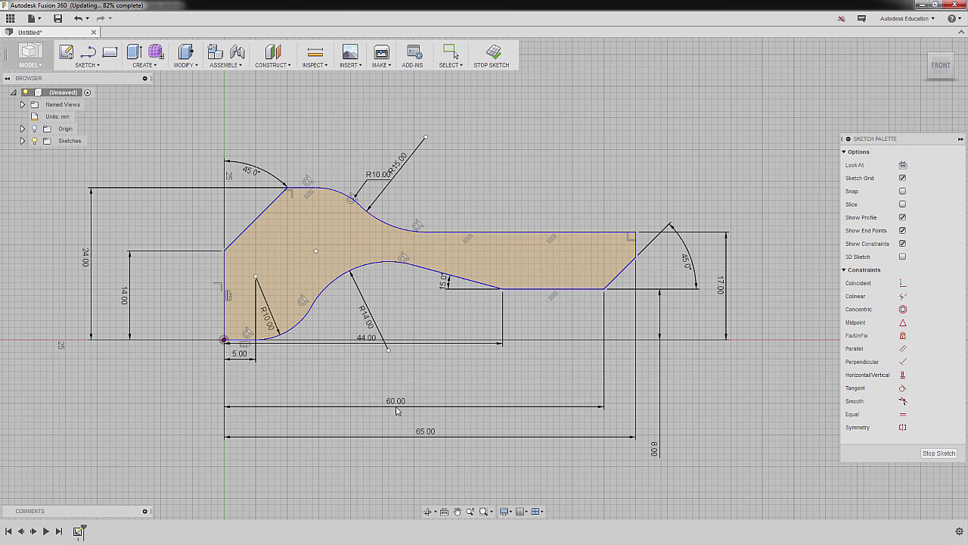
{"action": "left_click_drag", "start_coordinate": [367, 352], "coordinate": [362, 387]}
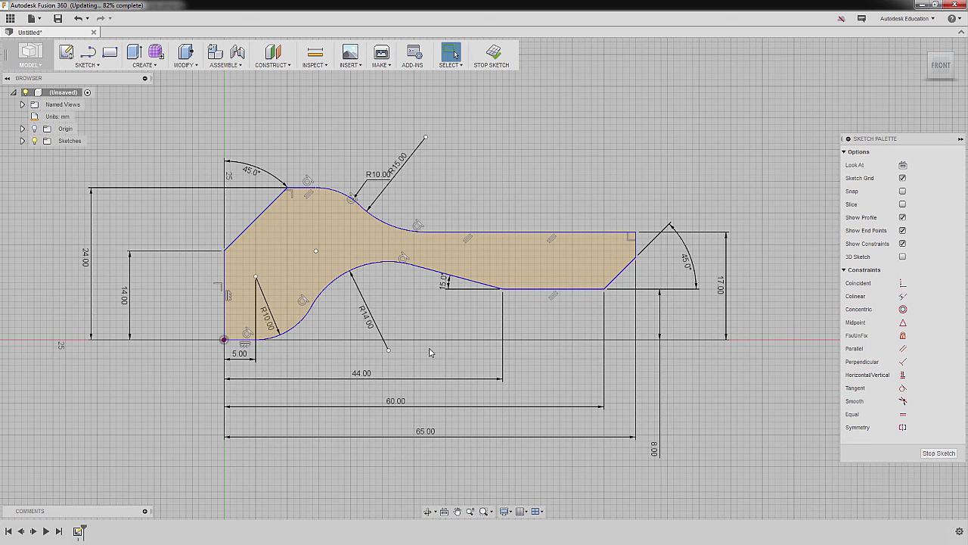
{"action": "left_click_drag", "start_coordinate": [656, 452], "coordinate": [664, 310]}
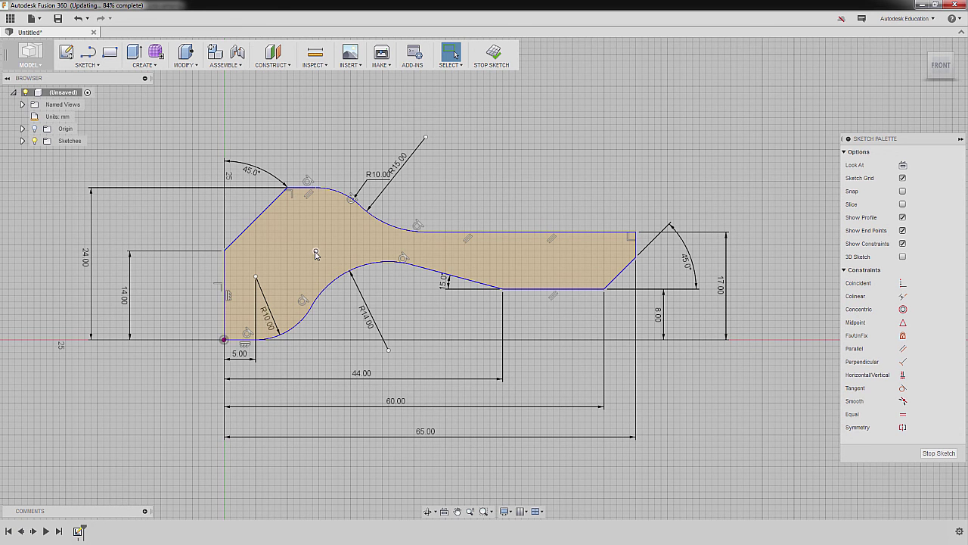
Move the center of the convex upper arc outward and dimension its horizontal distance from the origin's vertical line as 35 mm
{"action": "mouse_move", "coordinate": [316, 252]}
{"action": "left_mouse_down"}
{"action": "mouse_move", "coordinate": [480, 251]}
{"action": "mouse_move", "coordinate": [453, 251]}
{"action": "left_mouse_up"}
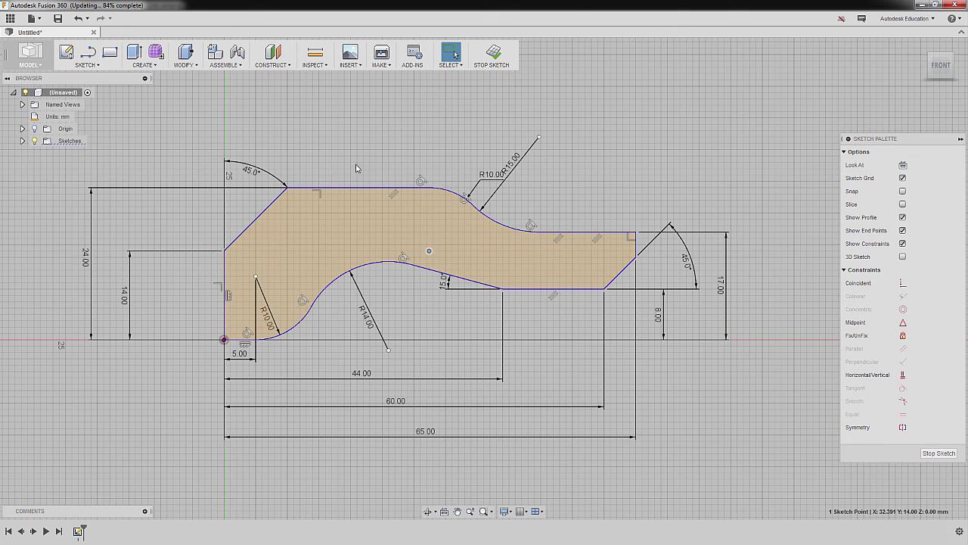
{"action": "key", "text": "d"}
{"action": "left_click", "coordinate": [224, 269]}
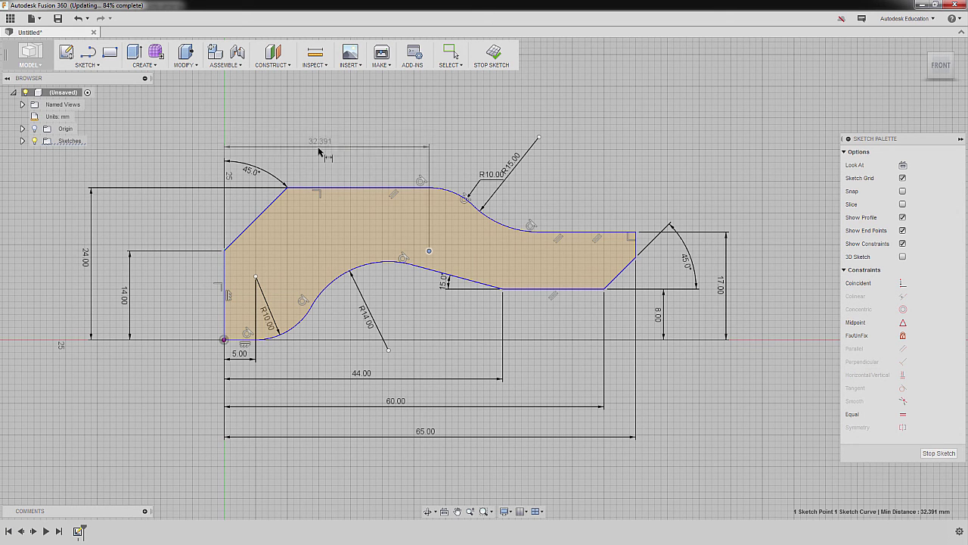
{"action": "left_click", "coordinate": [321, 139]}
{"action": "type", "text": "35"}
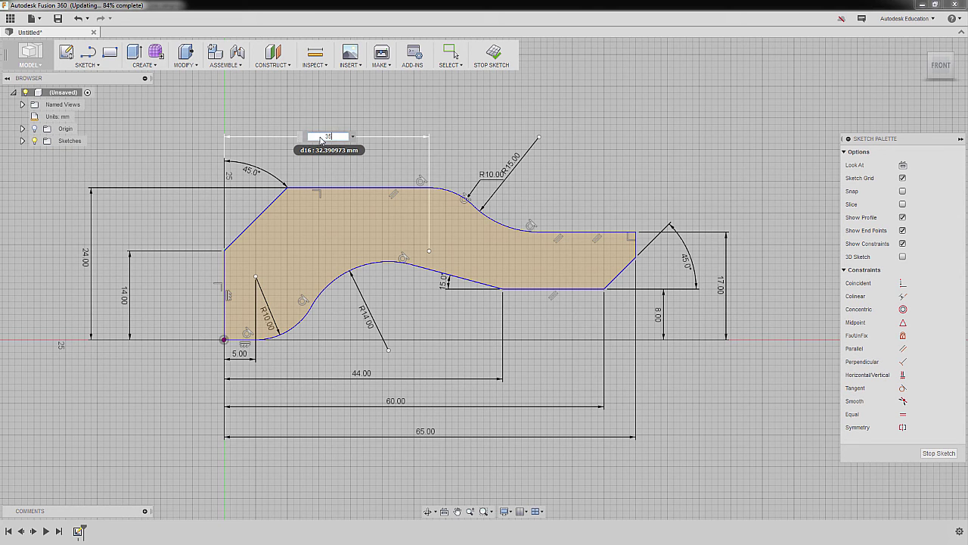
{"action": "key", "text": "Return"}
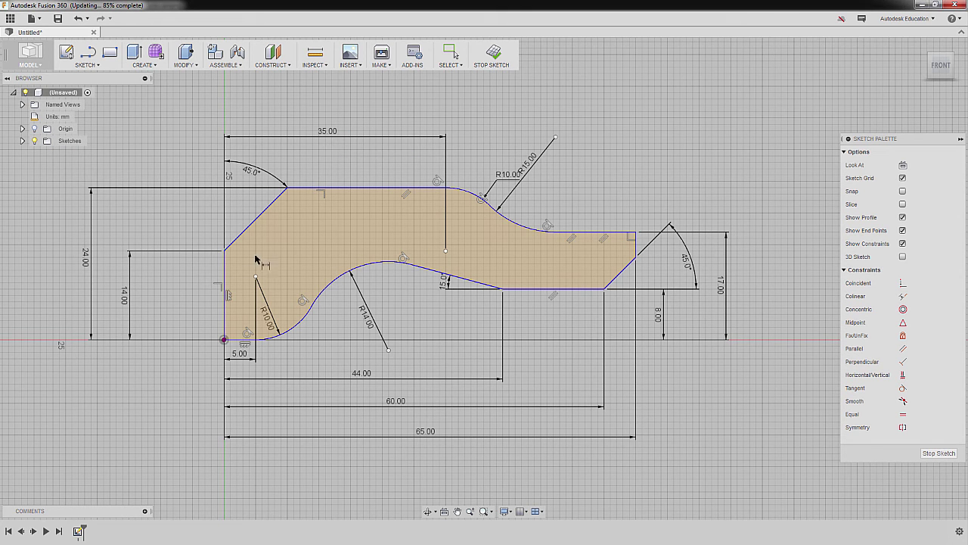
Try to dimension the horizontal distance from the origin's vertical line to the center of the 15 mm upper arc
{"action": "left_click", "coordinate": [223, 268]}
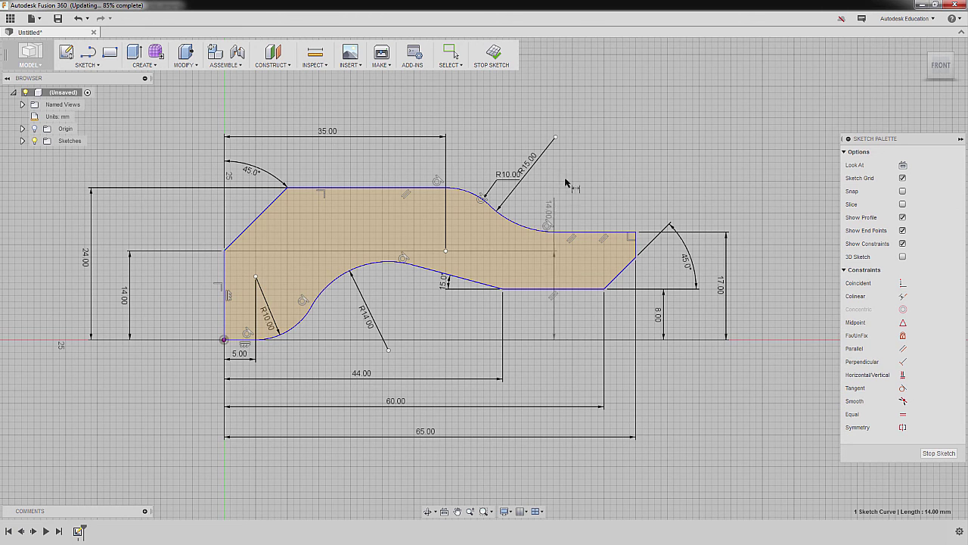
{"action": "left_click", "coordinate": [555, 137]}
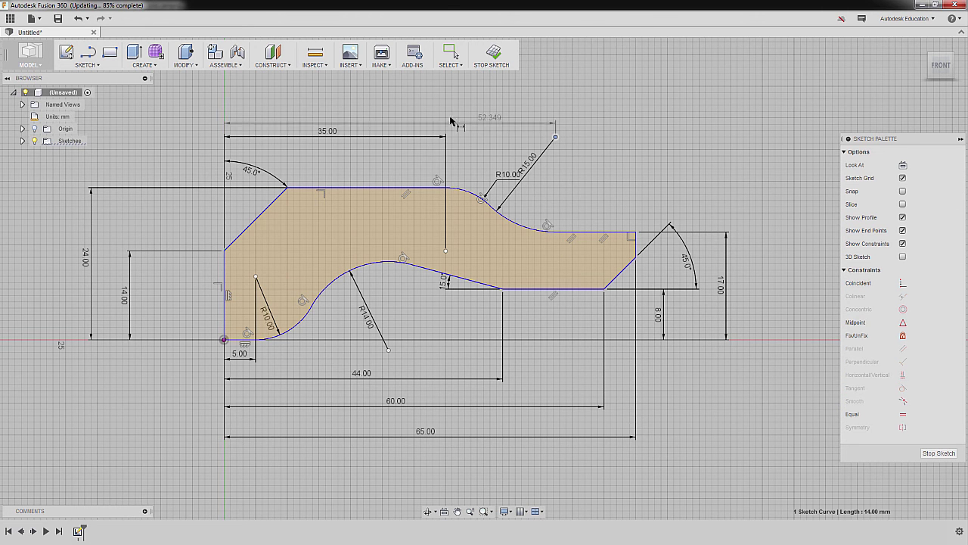
{"action": "left_click", "coordinate": [389, 94]}
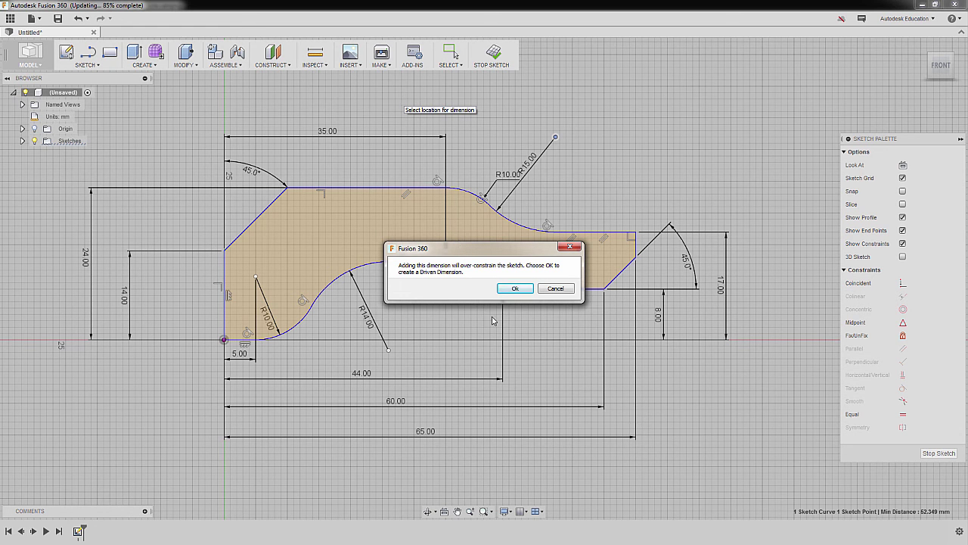
{"action": "left_click", "coordinate": [553, 289]}
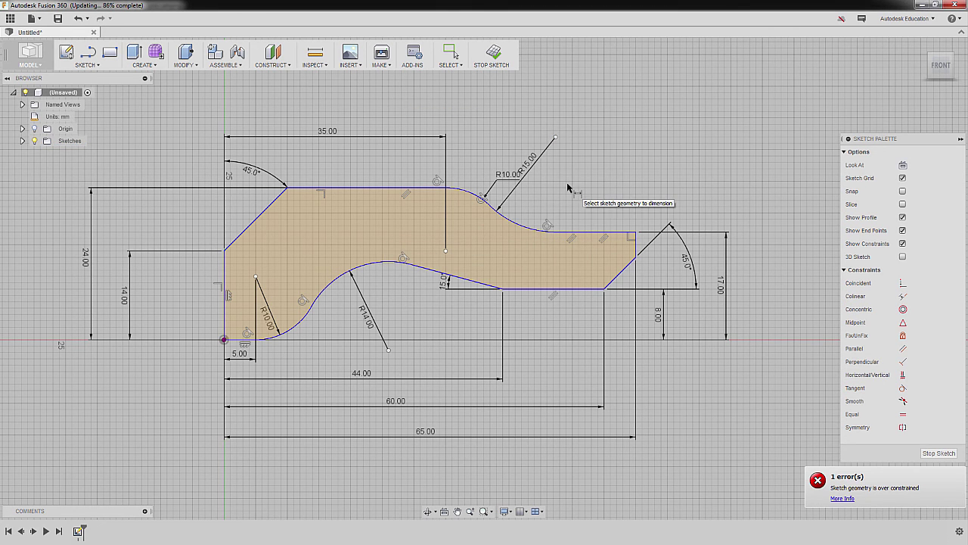
Examine the profile's lines and arcs one by one to check that the sketch is fully defined
{"action": "left_click", "coordinate": [518, 224]}
{"action": "left_click", "coordinate": [469, 193]}
{"action": "left_click", "coordinate": [392, 189]}
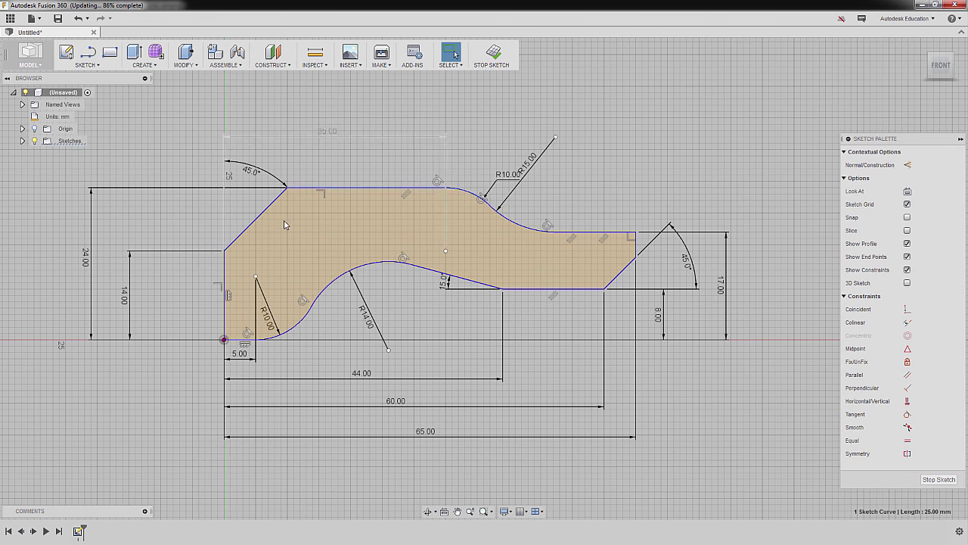
{"action": "left_click", "coordinate": [265, 211]}
{"action": "left_click", "coordinate": [302, 326]}
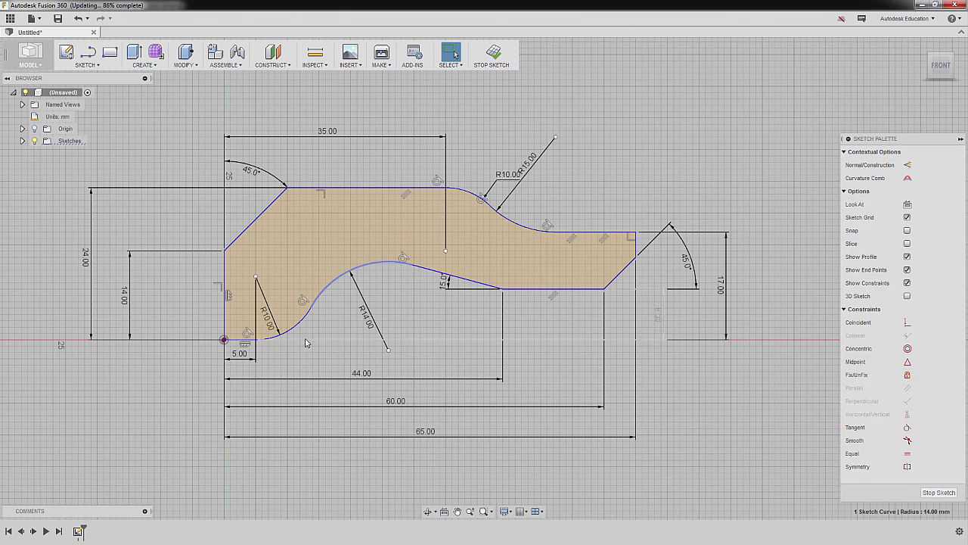
{"action": "left_click", "coordinate": [523, 289]}
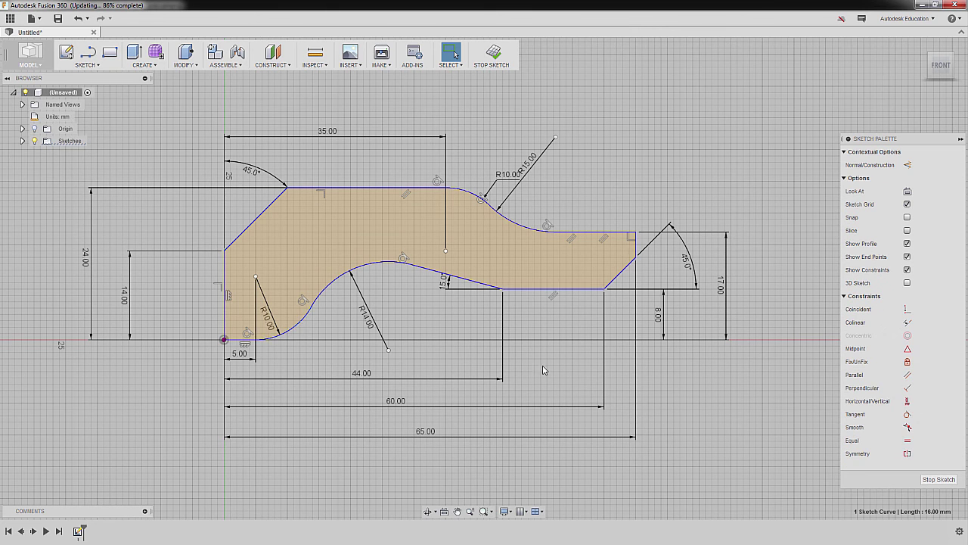
{"action": "left_click", "coordinate": [636, 232]}
{"action": "left_click", "coordinate": [572, 230]}
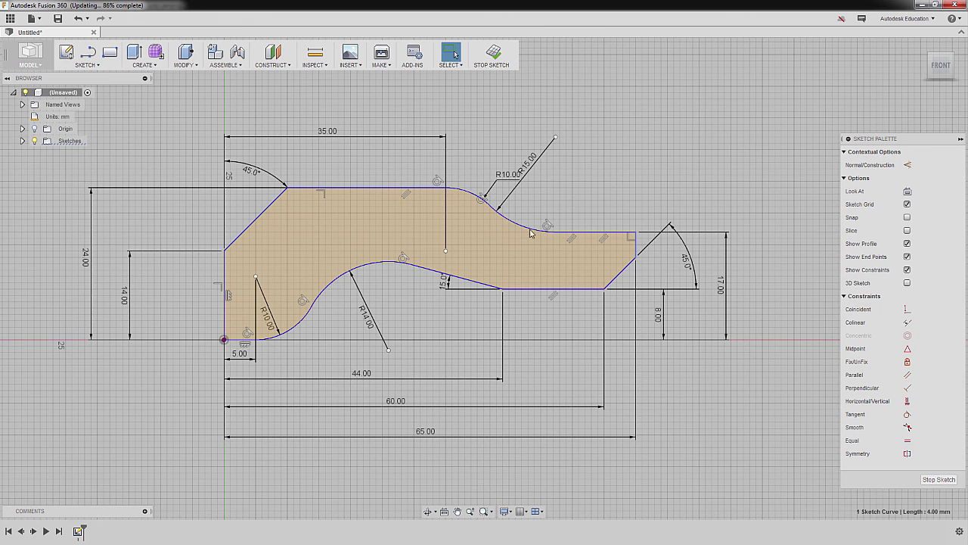
{"action": "left_click", "coordinate": [519, 227]}
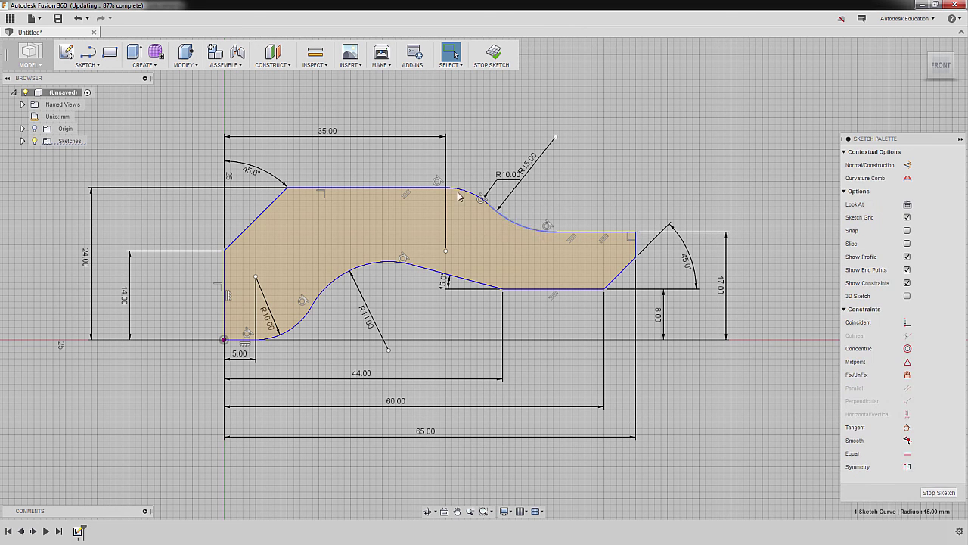
{"action": "left_click", "coordinate": [580, 181]}
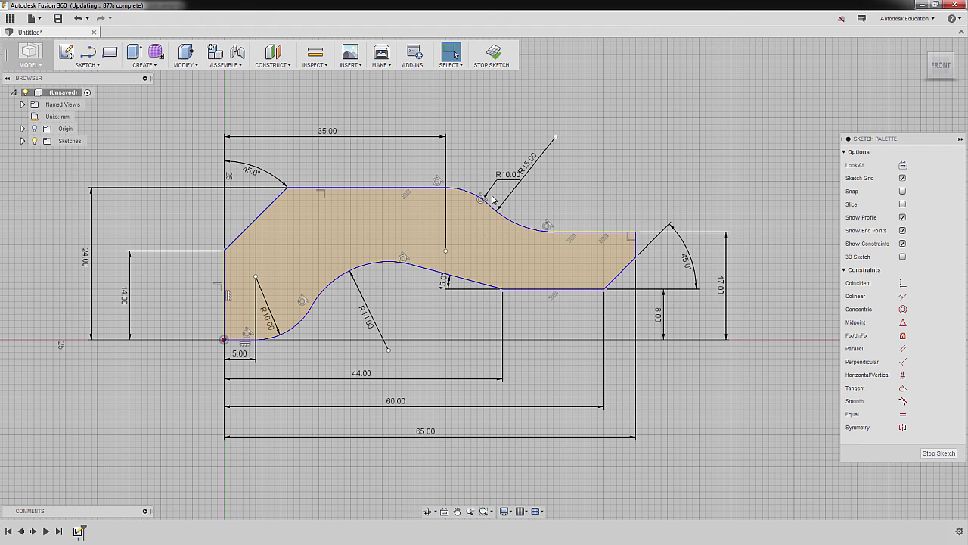
{"action": "left_click", "coordinate": [256, 220]}
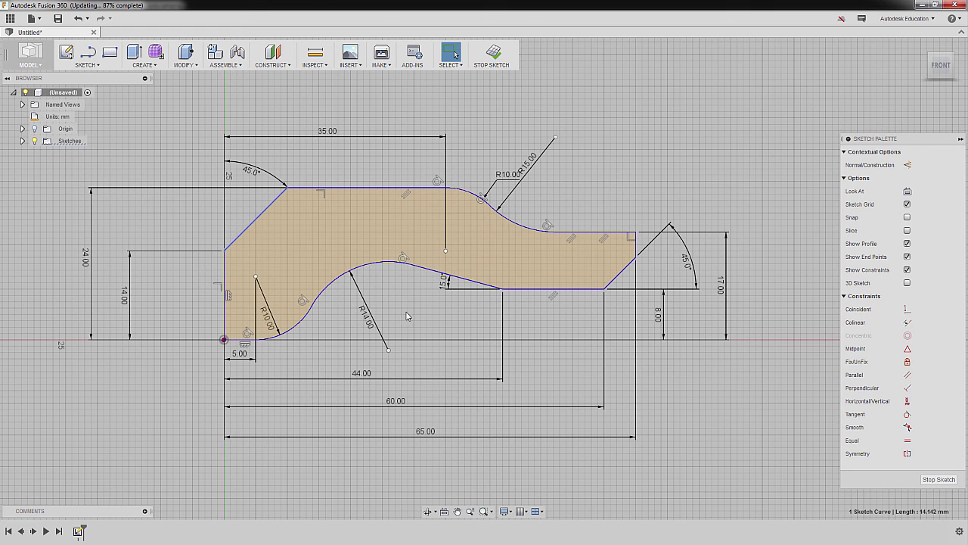
Extrude the closed profile symmetrically with a distance of 5 mm as a new body
{"action": "key", "text": "e"}
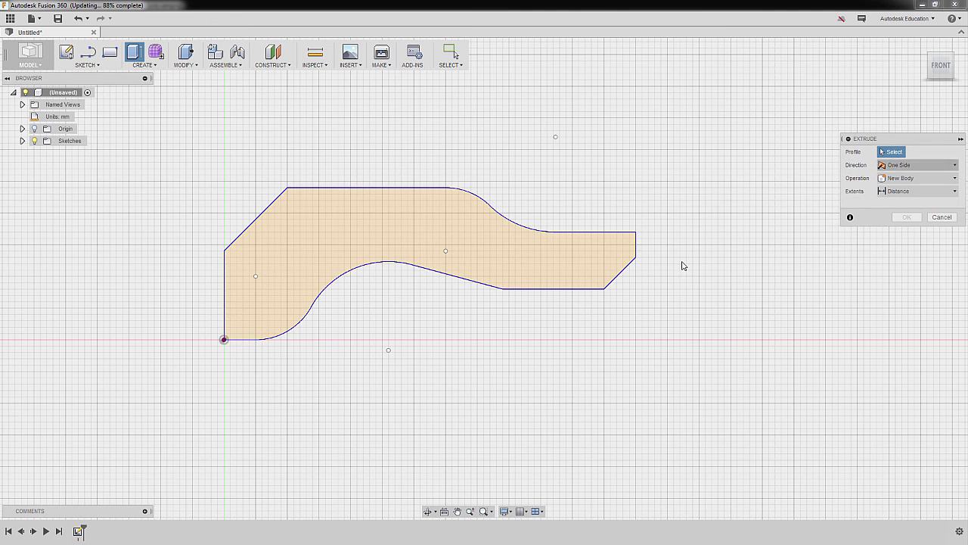
{"action": "left_click", "coordinate": [535, 263]}
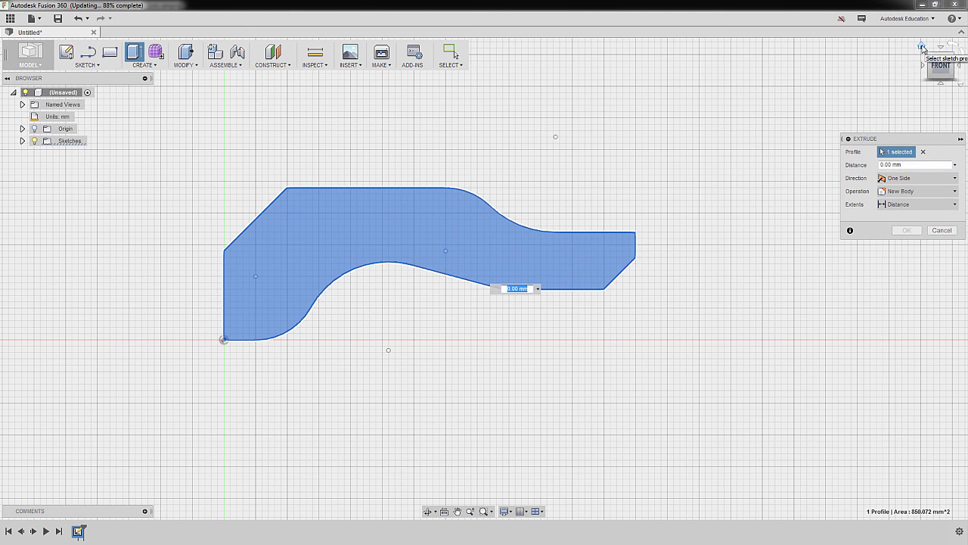
{"action": "left_click", "coordinate": [922, 47]}
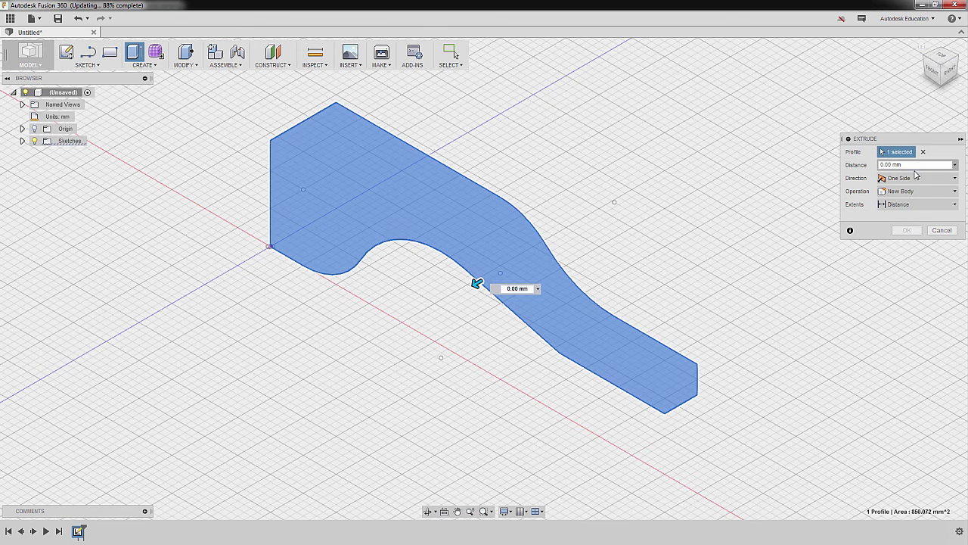
{"action": "left_click", "coordinate": [917, 179]}
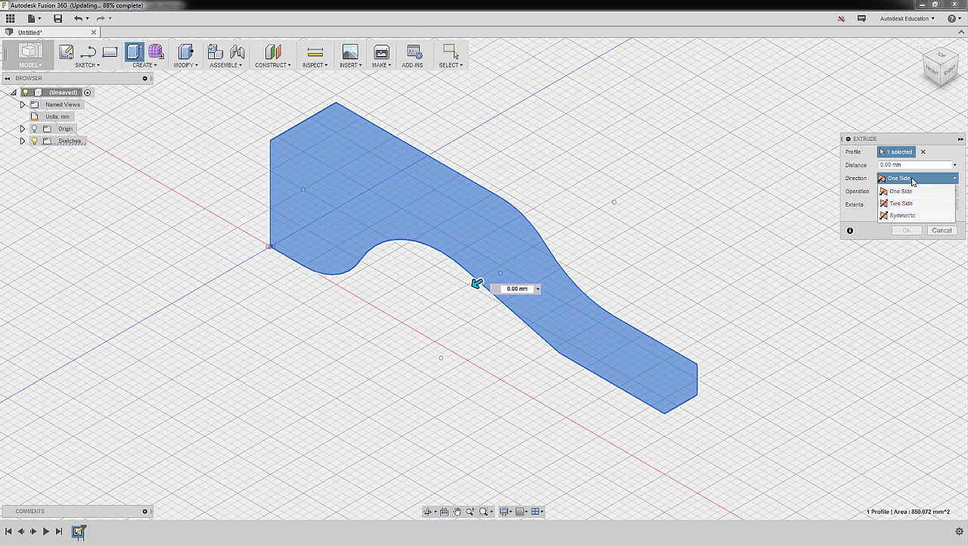
{"action": "left_click", "coordinate": [910, 216]}
{"action": "left_click", "coordinate": [911, 193]}
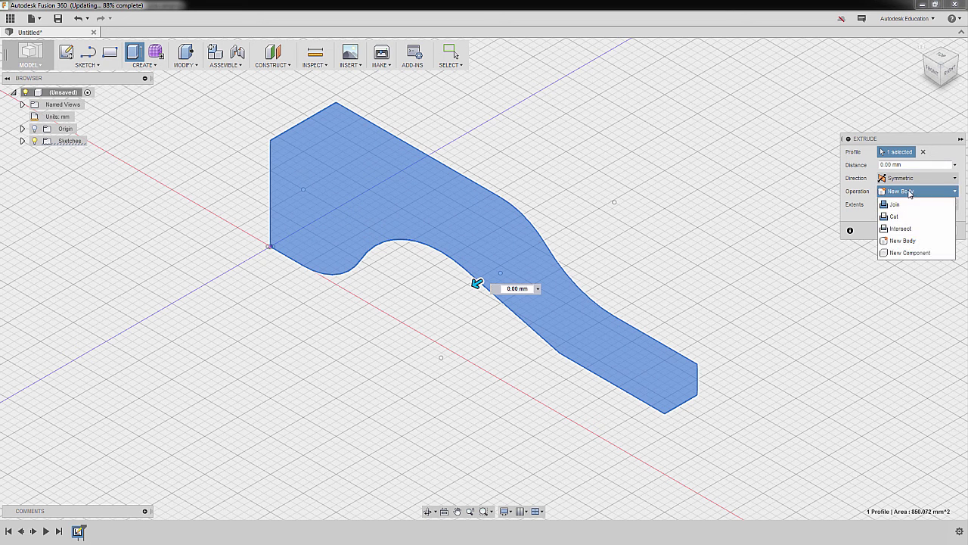
{"action": "left_click", "coordinate": [910, 194]}
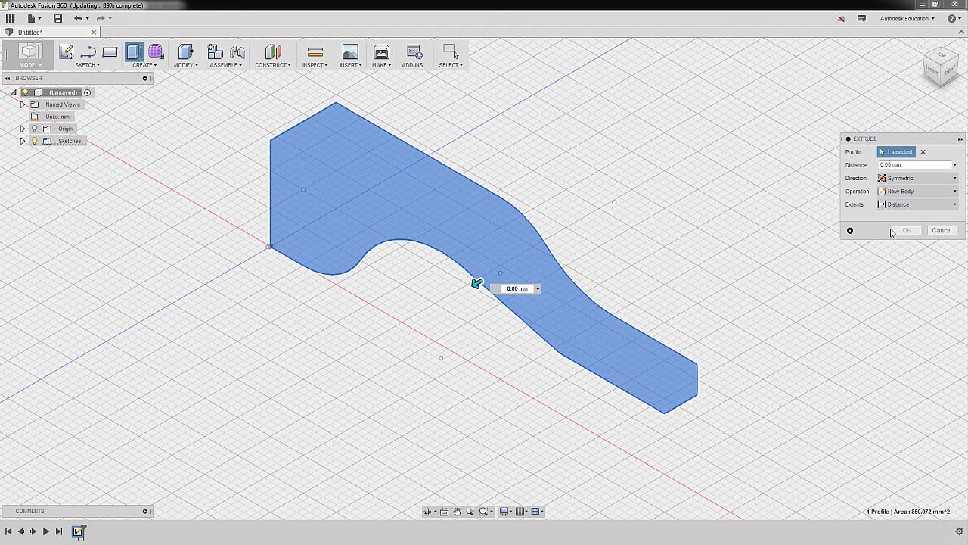
{"action": "left_click_drag", "start_coordinate": [475, 283], "coordinate": [419, 315]}
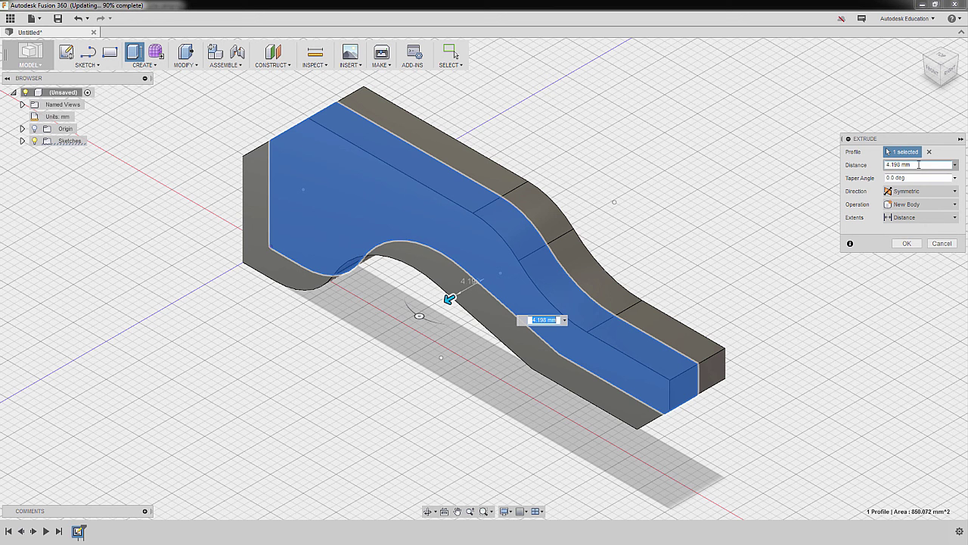
{"action": "left_click", "coordinate": [918, 164]}
{"action": "type", "text": "5"}
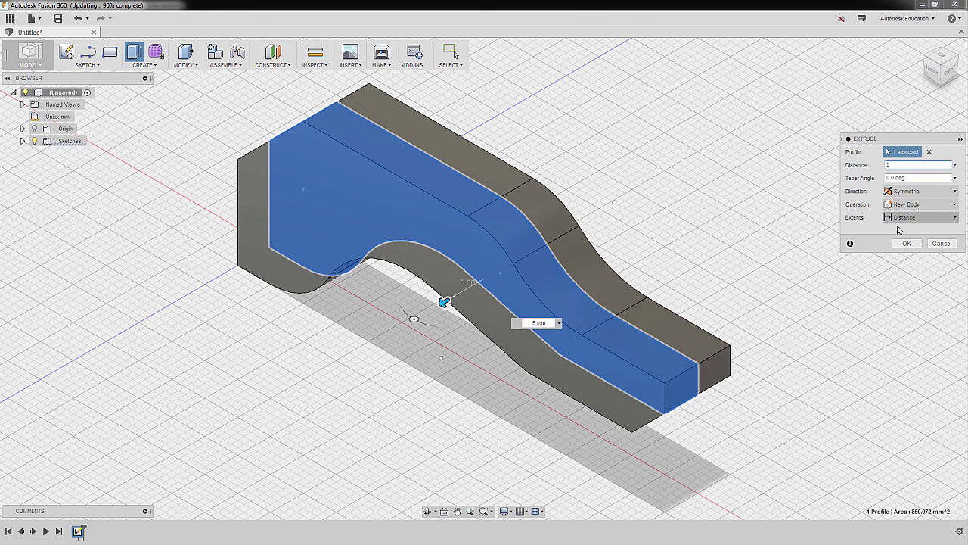
{"action": "left_click", "coordinate": [907, 243]}
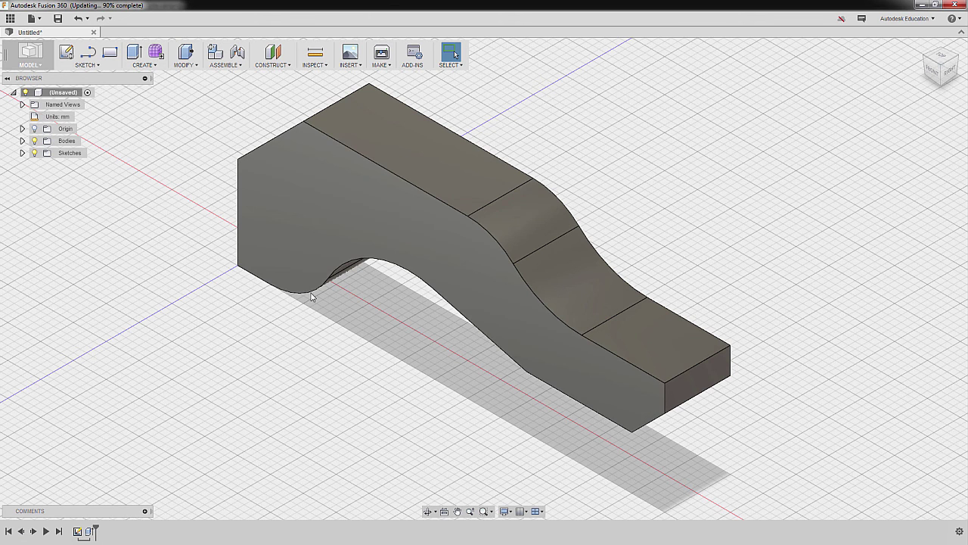
Reopen the profile sketch for editing, examine its lines and arcs, and finish the sketch without changes
{"action": "left_click", "coordinate": [78, 531]}
{"action": "right_click", "coordinate": [78, 532]}
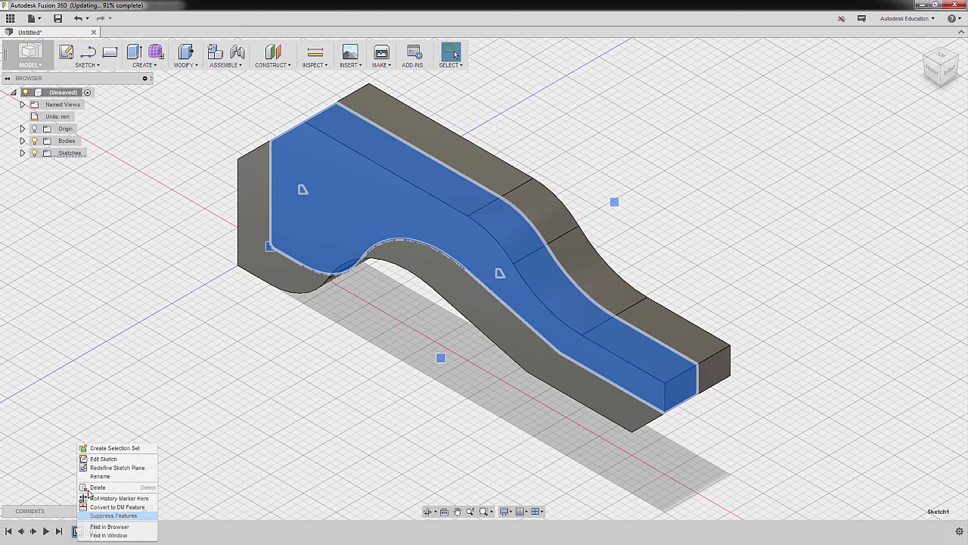
{"action": "left_click", "coordinate": [104, 459]}
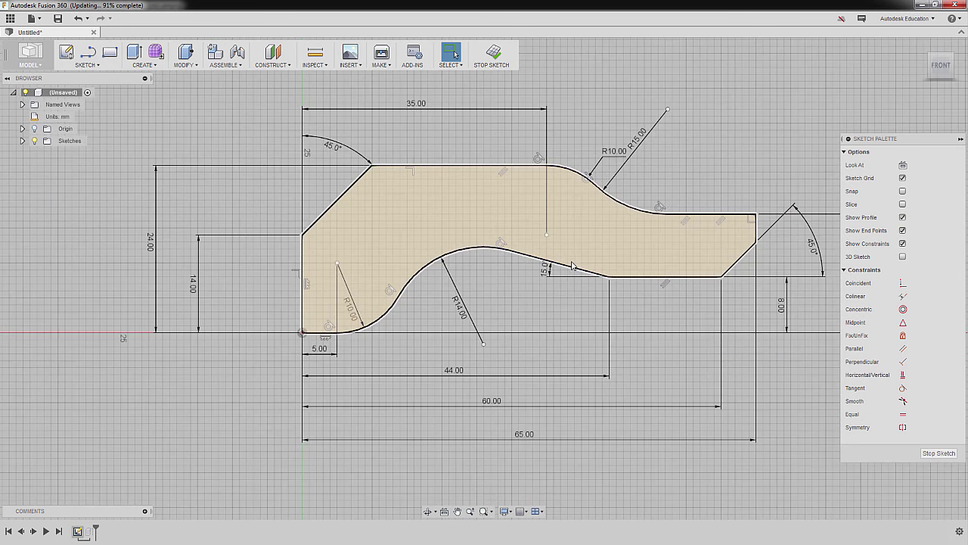
{"action": "left_click", "coordinate": [690, 278]}
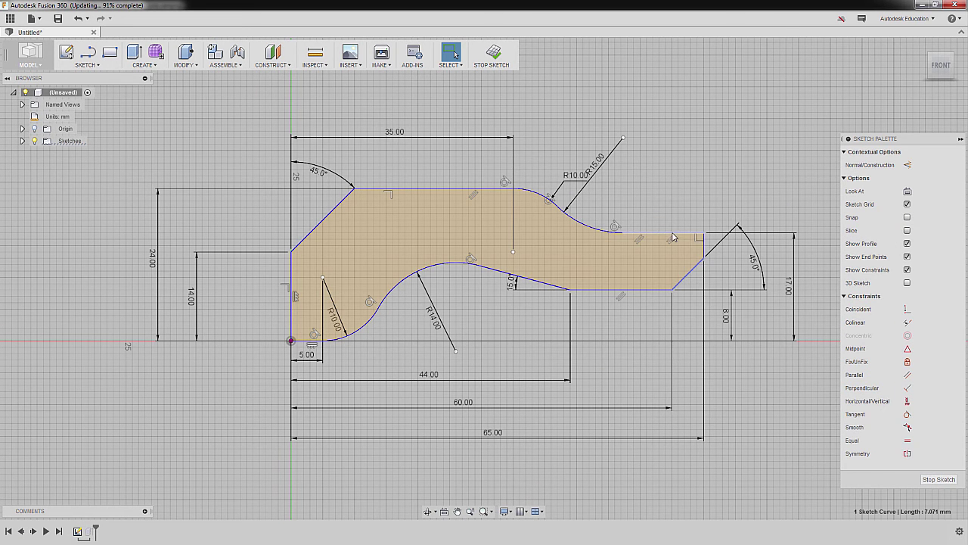
{"action": "left_click", "coordinate": [450, 266]}
{"action": "left_click", "coordinate": [490, 270]}
{"action": "left_click", "coordinate": [494, 53]}
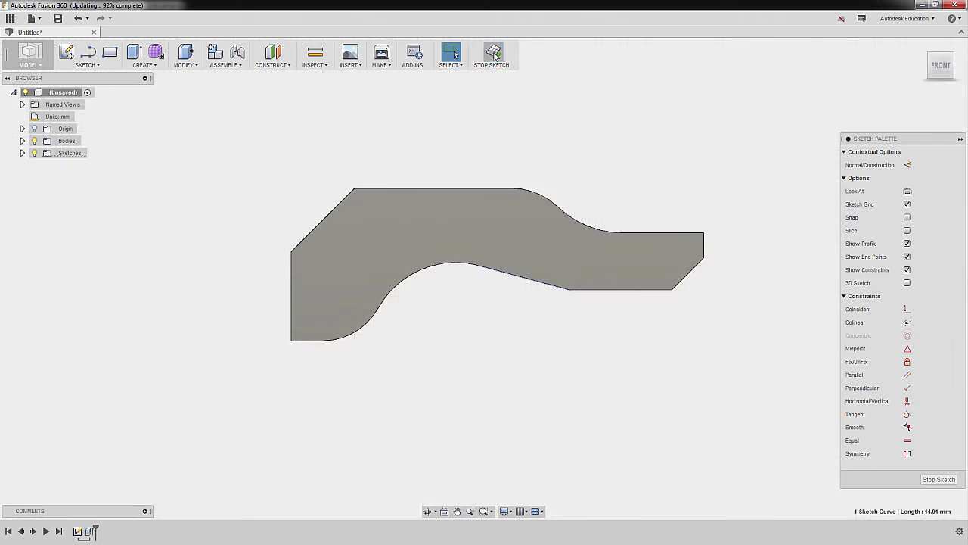
{"action": "left_click", "coordinate": [921, 46]}
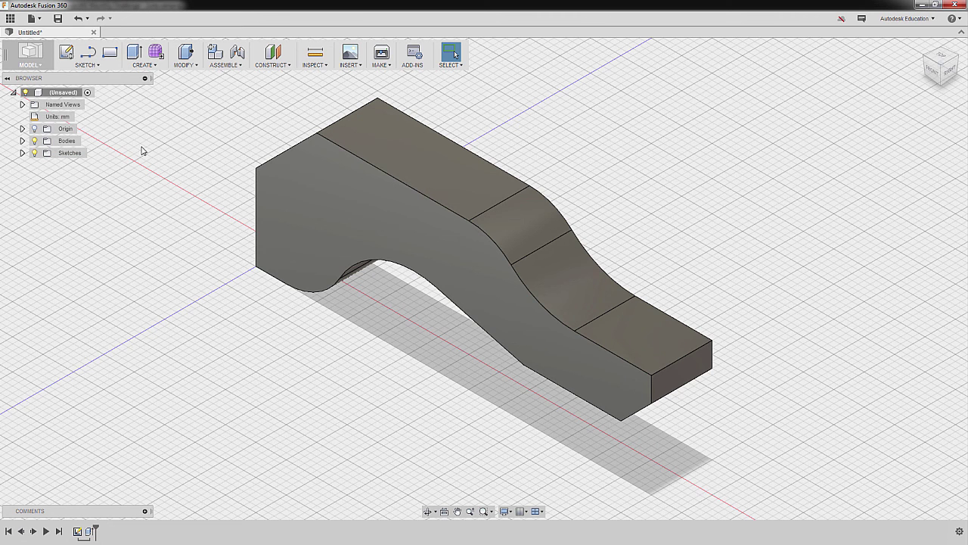
{"action": "left_click", "coordinate": [58, 19]}
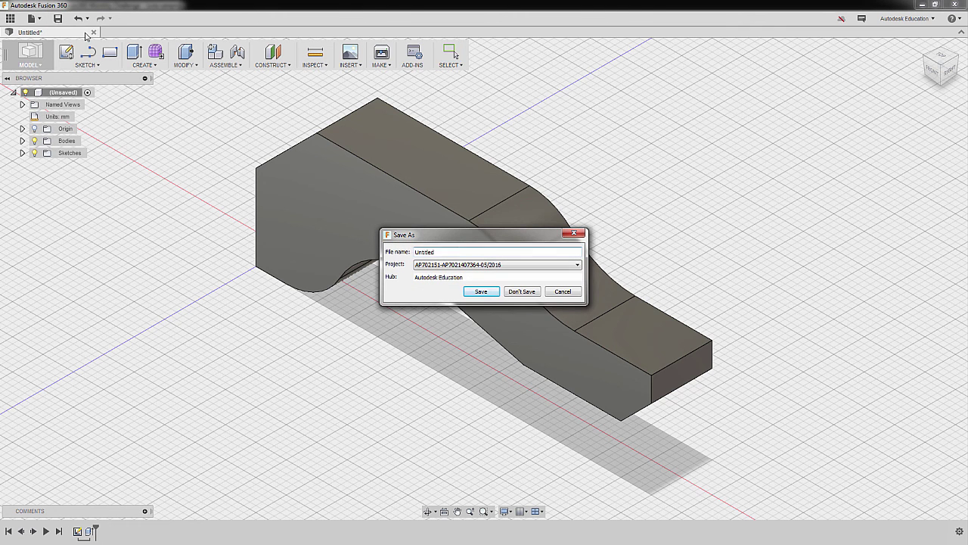
{"action": "left_click_drag", "start_coordinate": [538, 252], "coordinate": [222, 248]}
{"action": "type", "text": "06"}
{"action": "type", "text": "-Joe"}
{"action": "type", "text": " Doe"}
{"action": "type", "text": "-YourSho"}
{"action": "type", "text": "ool"}
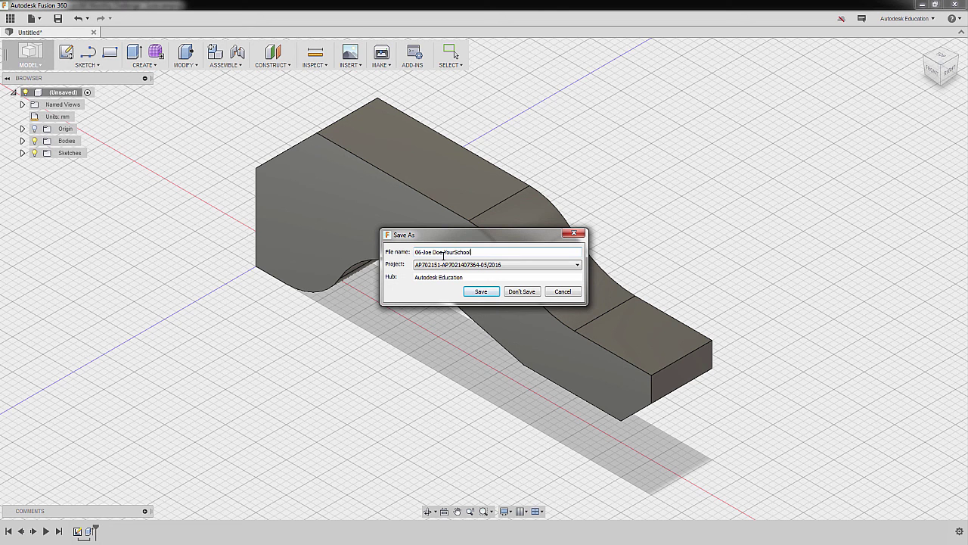
{"action": "left_click", "coordinate": [511, 265]}
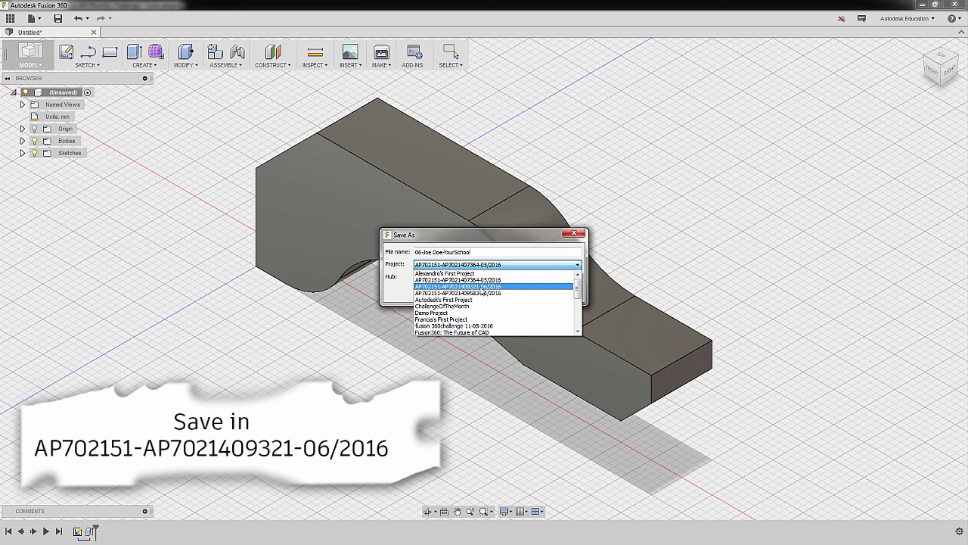
{"action": "left_click", "coordinate": [481, 287]}
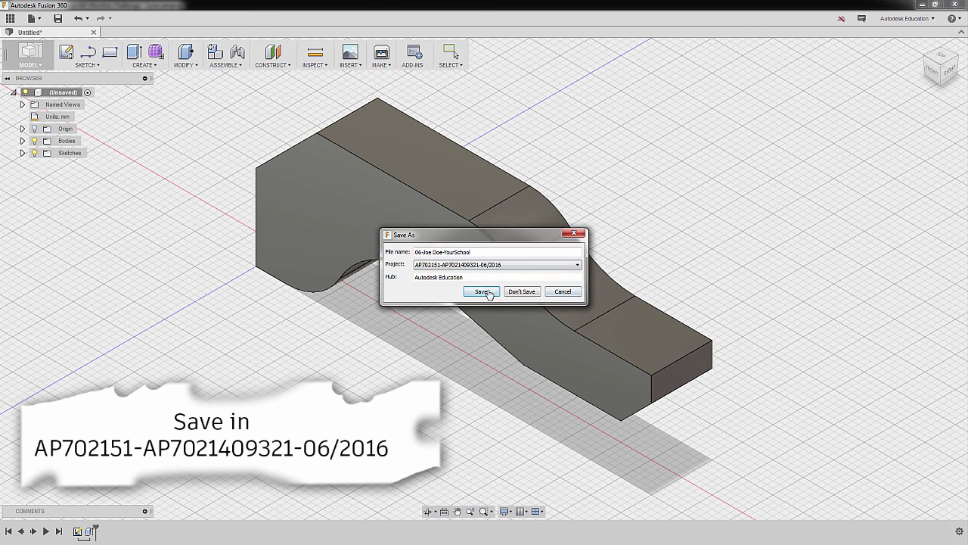